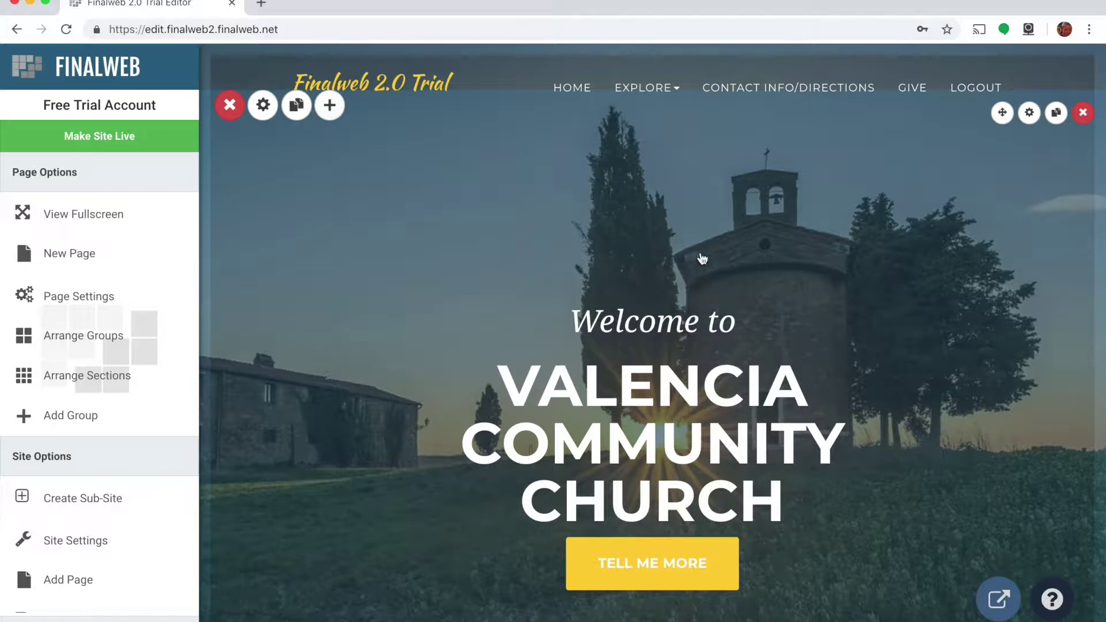
- Start a new page using the Basic Pages 'Blank Page with Small Header' layout
{"action": "mouse_move", "coordinate": [570, 88]}
{"action": "mouse_move", "coordinate": [608, 89]}
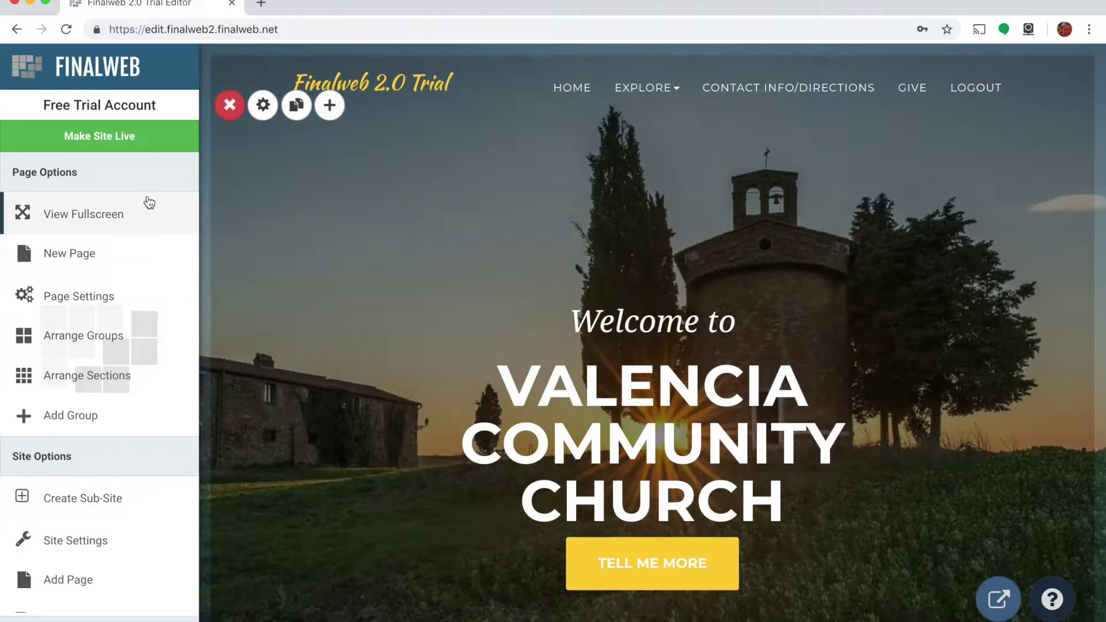
{"action": "left_click", "coordinate": [78, 260]}
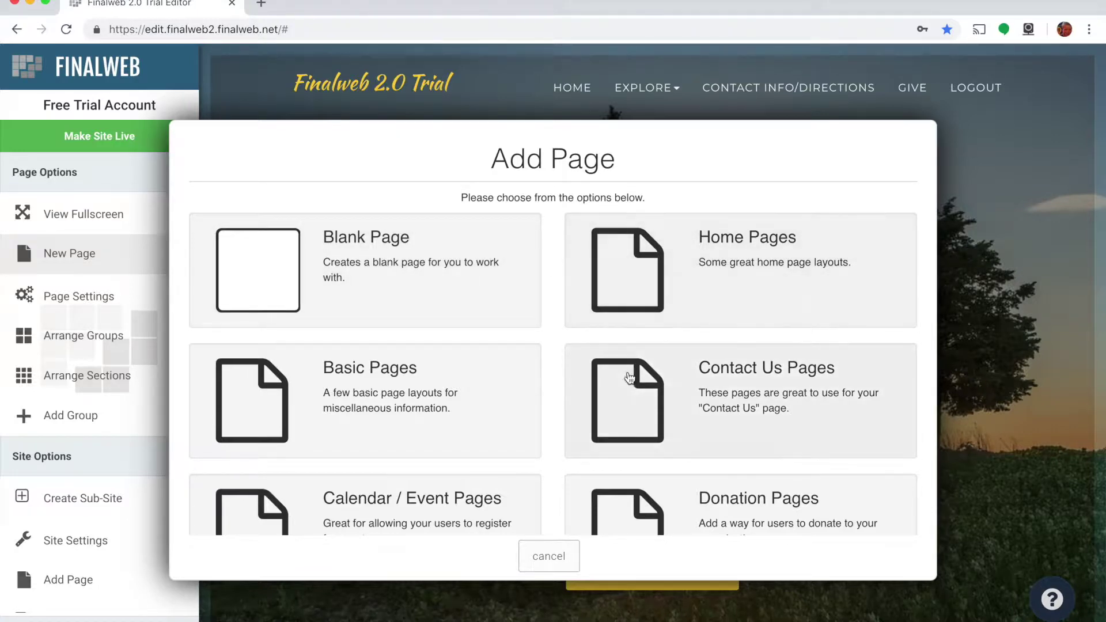
{"action": "scroll", "coordinate": [479, 415], "scroll_direction": "down", "scroll_amount": 3}
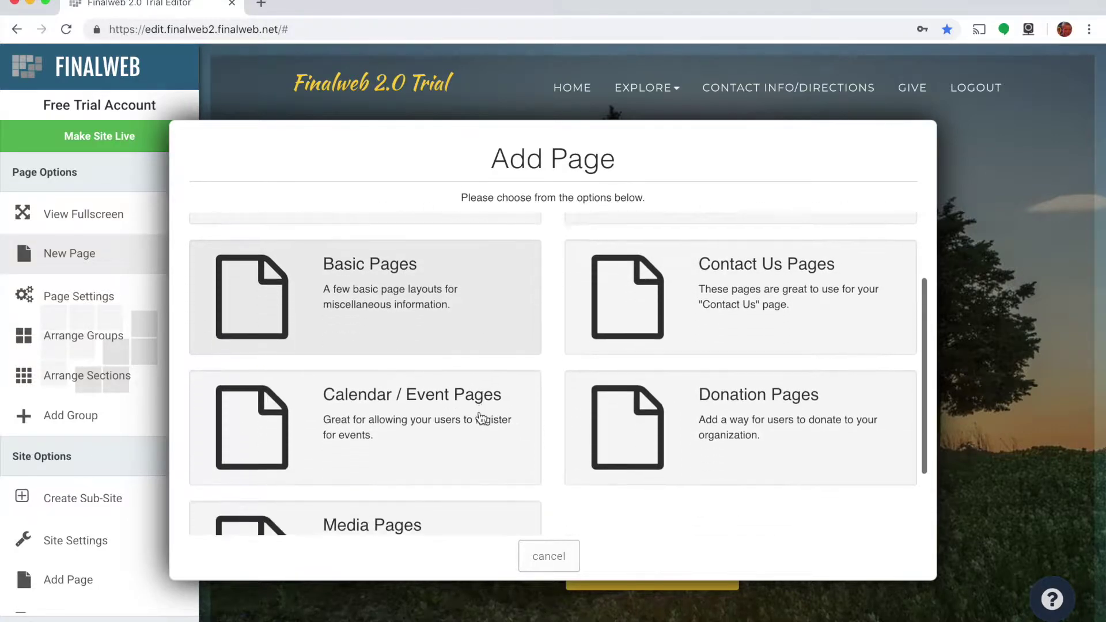
{"action": "scroll", "coordinate": [481, 418], "scroll_direction": "up", "scroll_amount": 2}
{"action": "scroll", "coordinate": [481, 418], "scroll_direction": "up", "scroll_amount": 1}
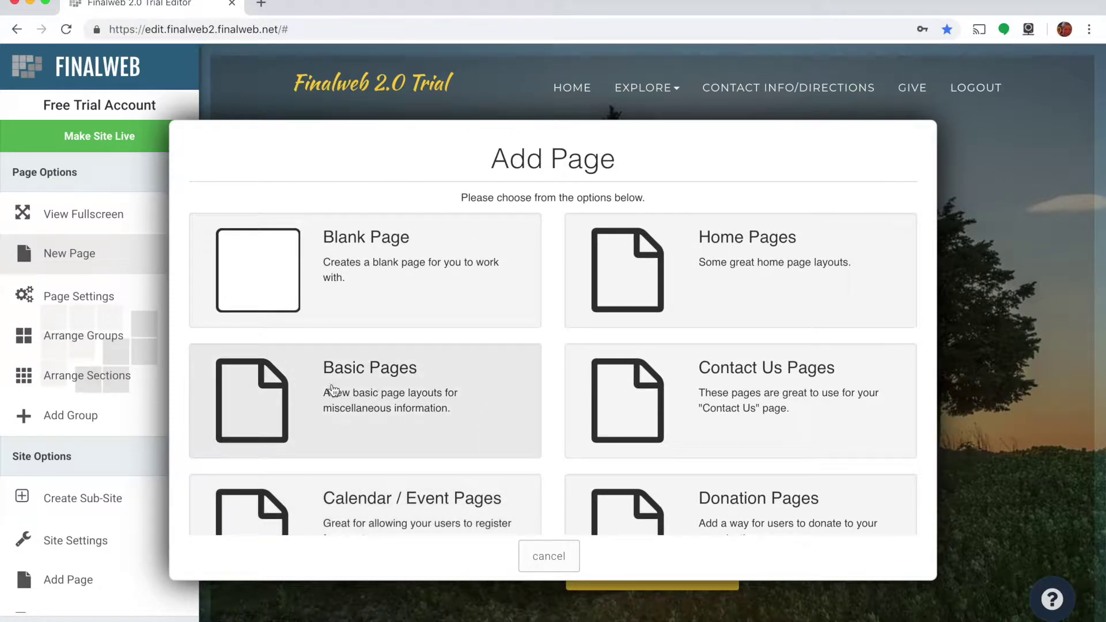
{"action": "left_click", "coordinate": [264, 403]}
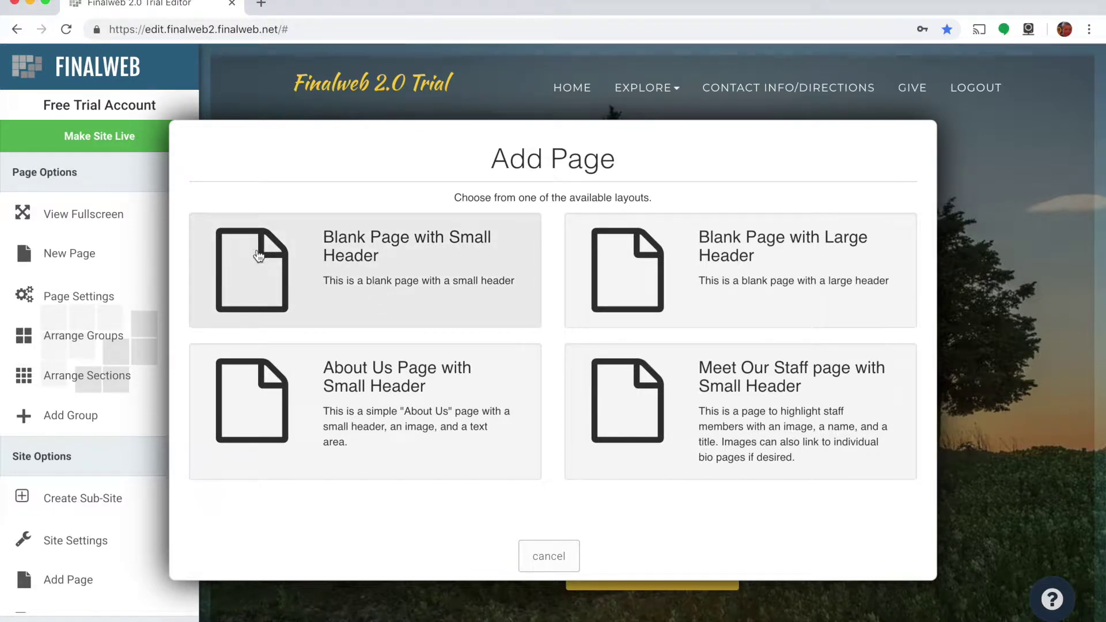
{"action": "left_click", "coordinate": [265, 272]}
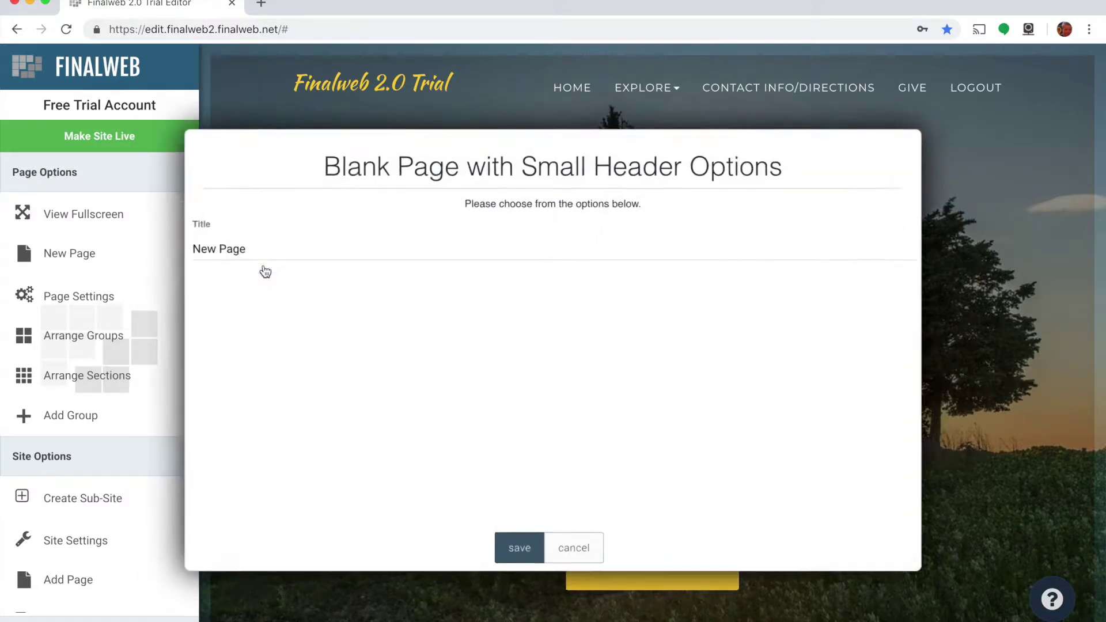
- Title the page 'Recommended Reading' and save it
{"action": "left_click", "coordinate": [260, 249]}
{"action": "left_click_drag", "start_coordinate": [260, 249], "coordinate": [134, 252]}
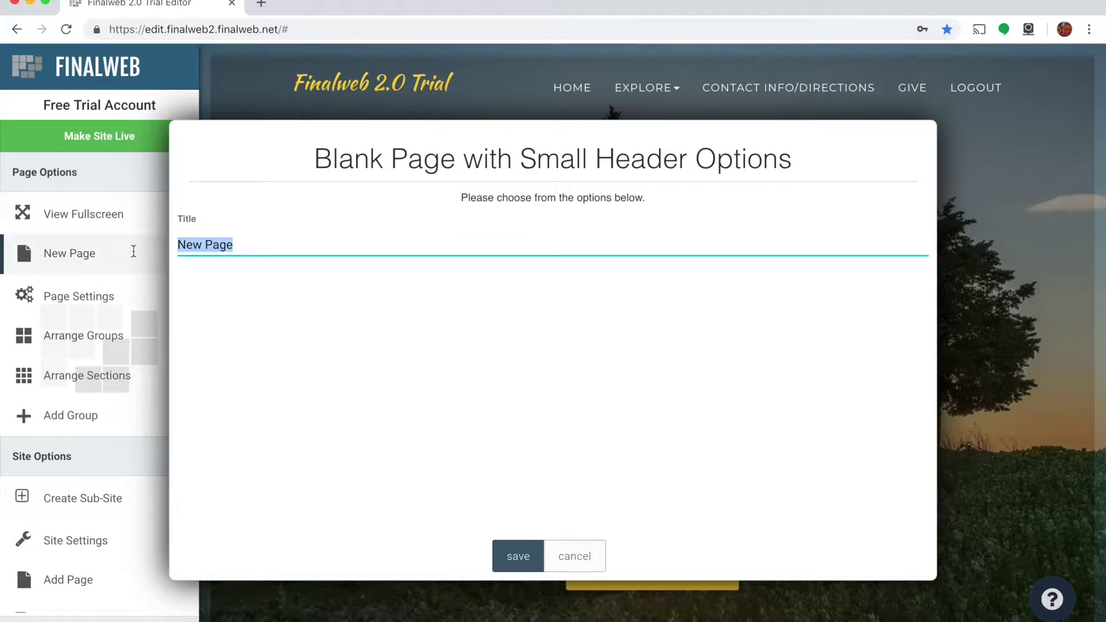
{"action": "type", "text": "Recommend"}
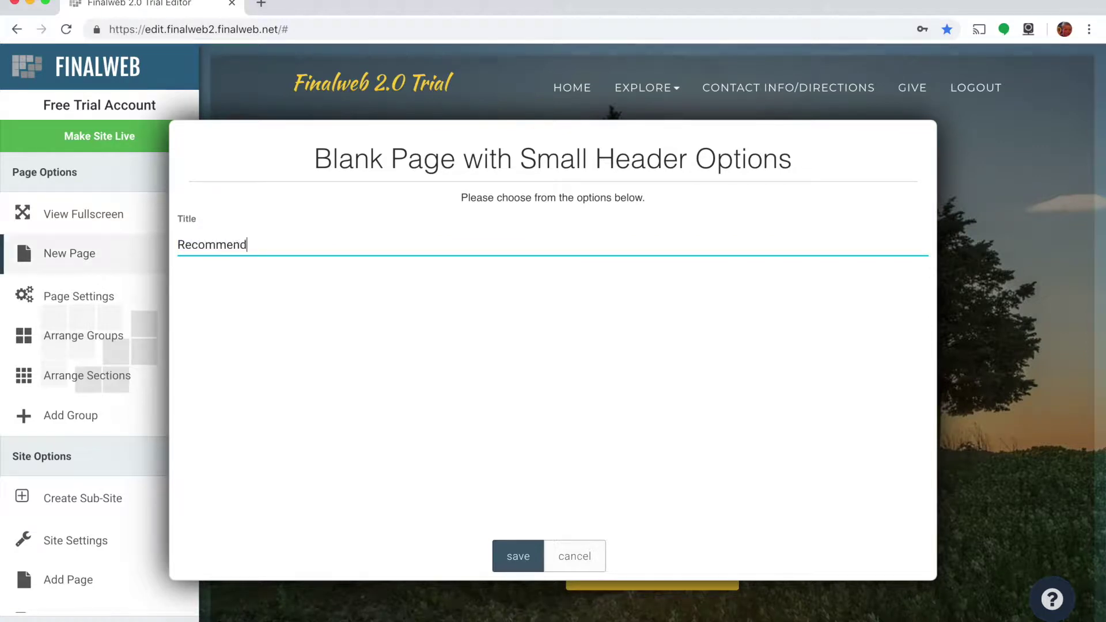
{"action": "type", "text": "ed Reading"}
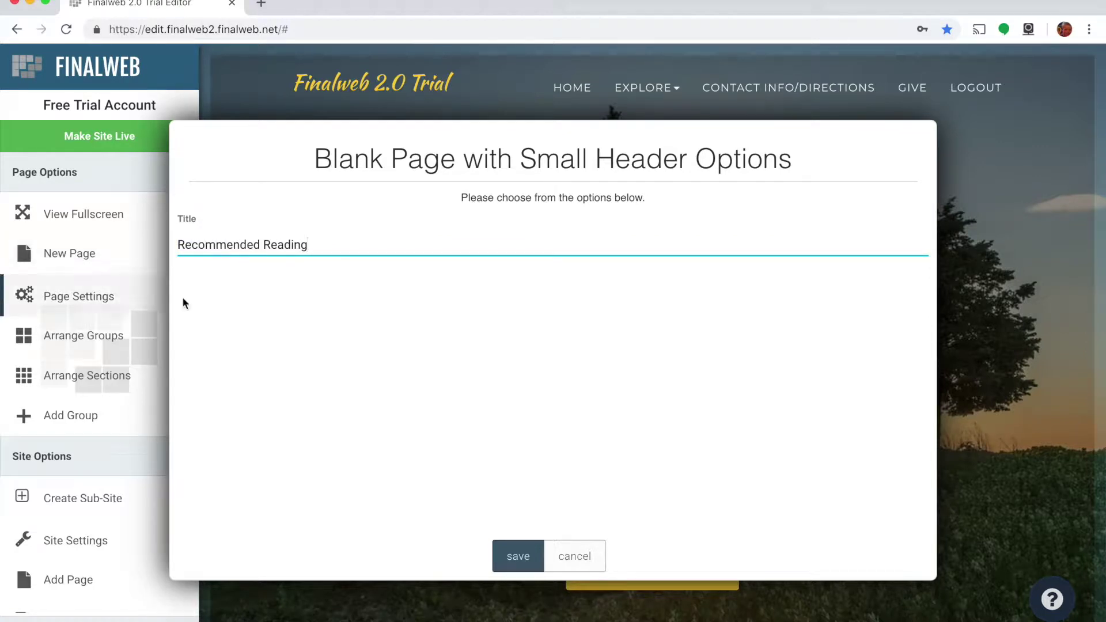
{"action": "left_click", "coordinate": [518, 556]}
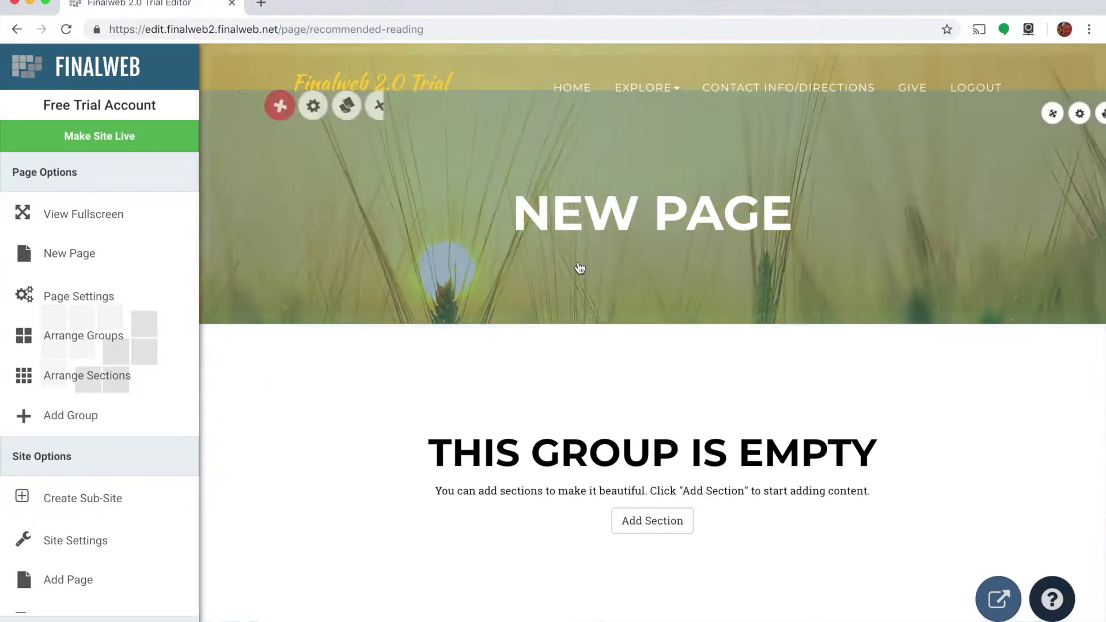
- Replace the header heading 'NEW PAGE' with 'RECOMMENDED READING' and save the change
{"action": "left_click", "coordinate": [569, 217]}
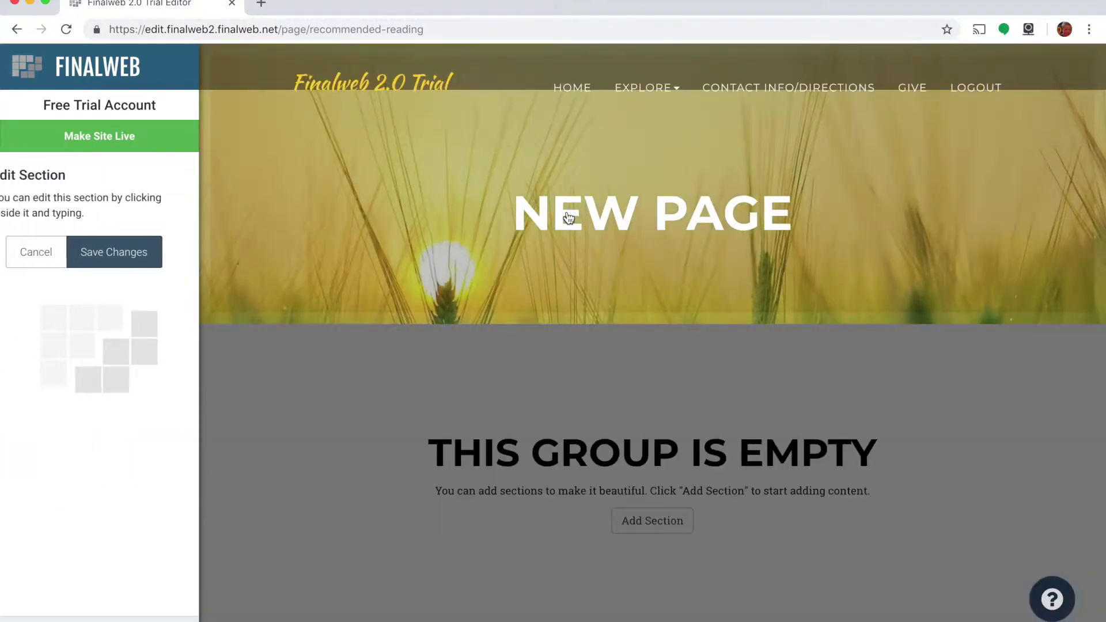
{"action": "double_click", "coordinate": [568, 218]}
{"action": "left_click_drag", "start_coordinate": [568, 217], "coordinate": [677, 217]}
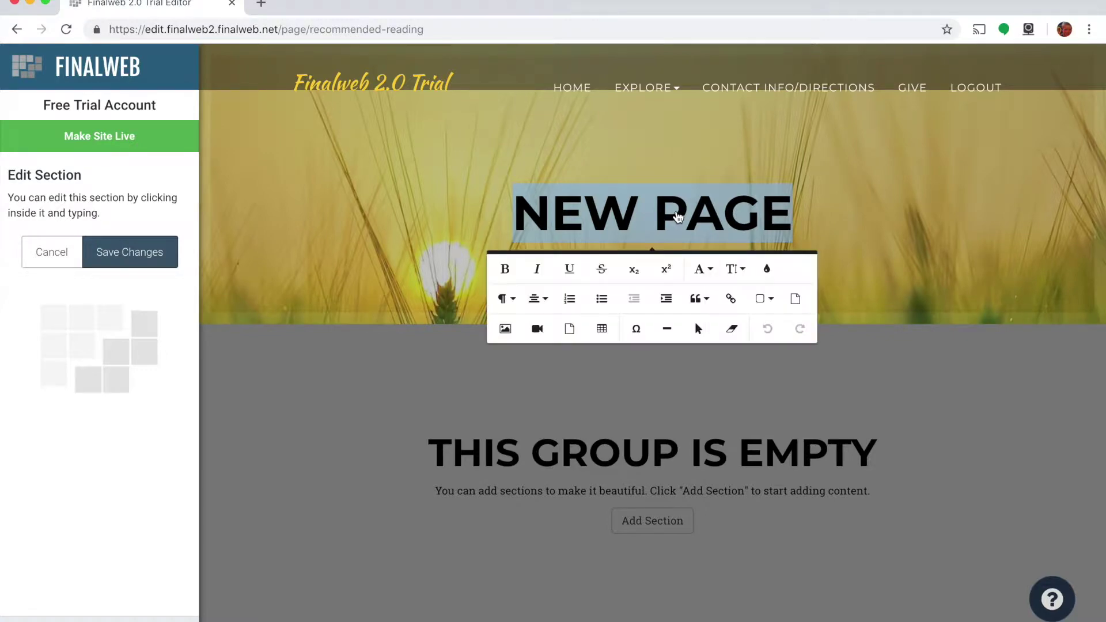
{"action": "type", "text": "RECOMMENDED REA"}
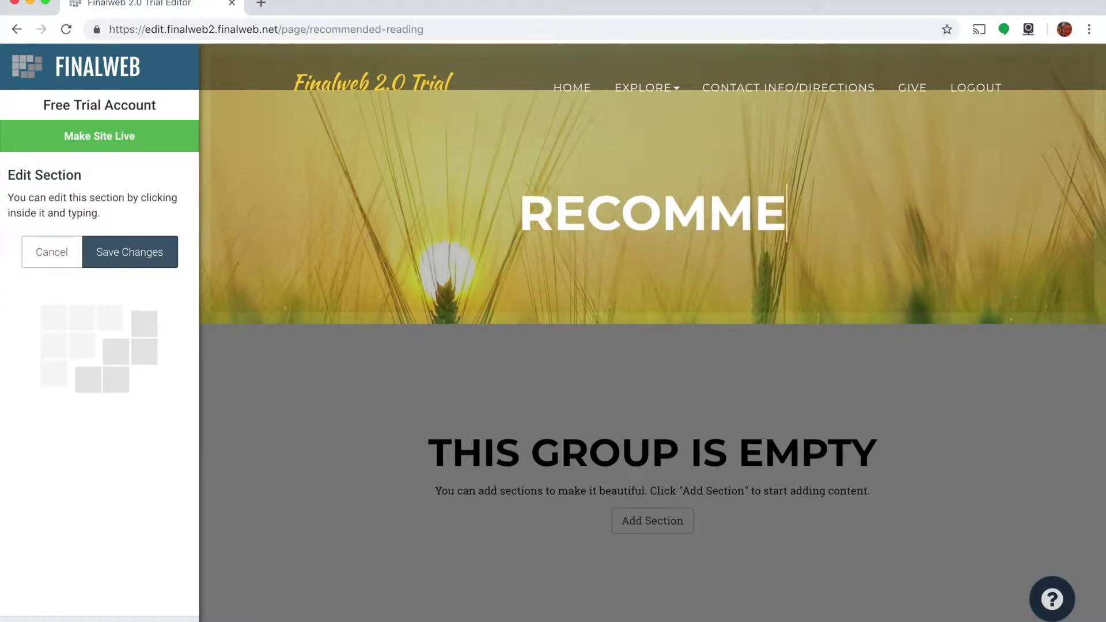
{"action": "type", "text": "DING"}
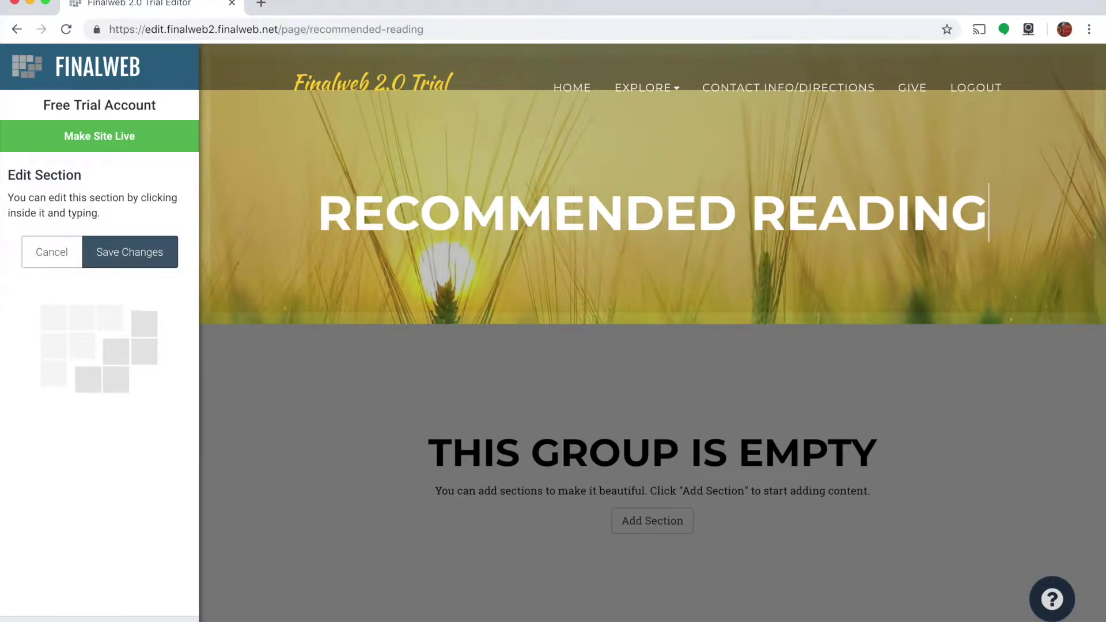
{"action": "left_click", "coordinate": [131, 253]}
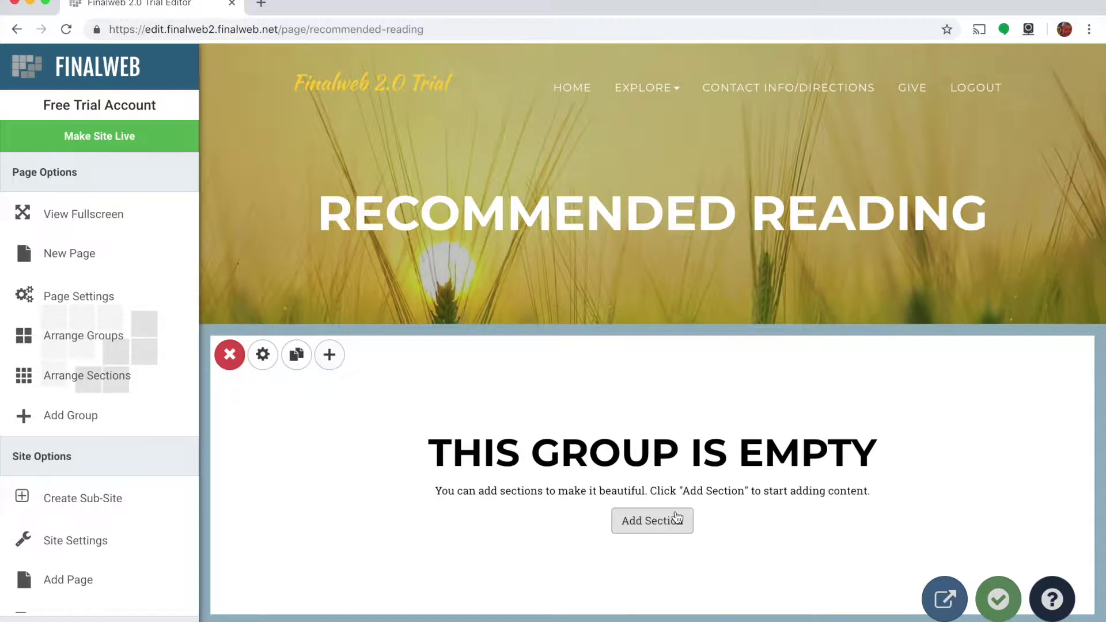
{"action": "left_click", "coordinate": [330, 356]}
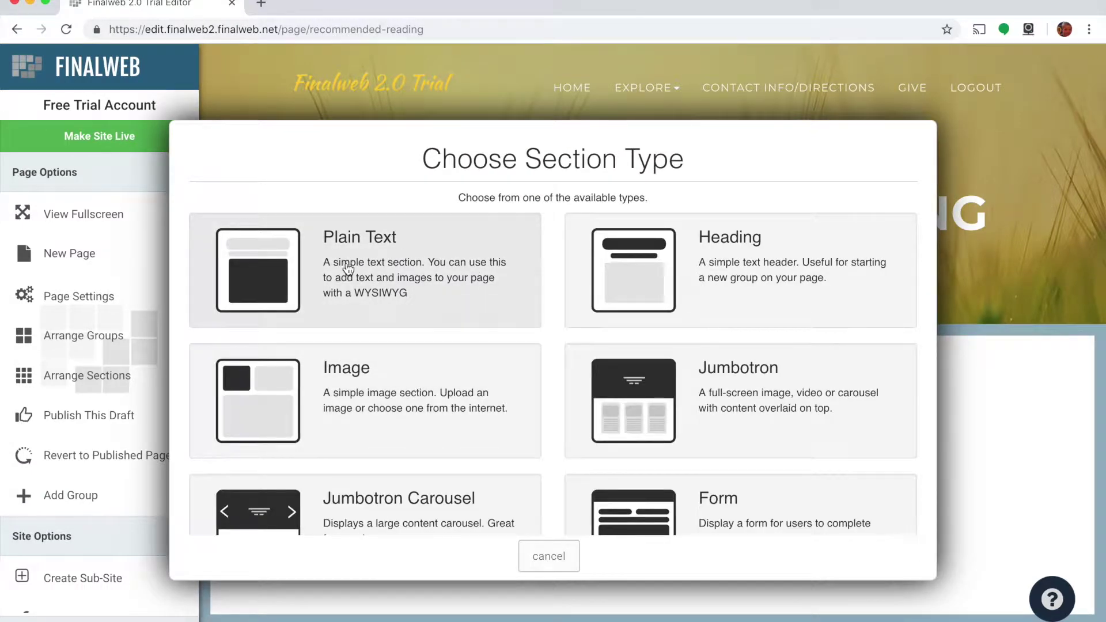
- Add a Plain Text section and replace its placeholder with 'This is our recommended book for the month.'
{"action": "left_click", "coordinate": [280, 259]}
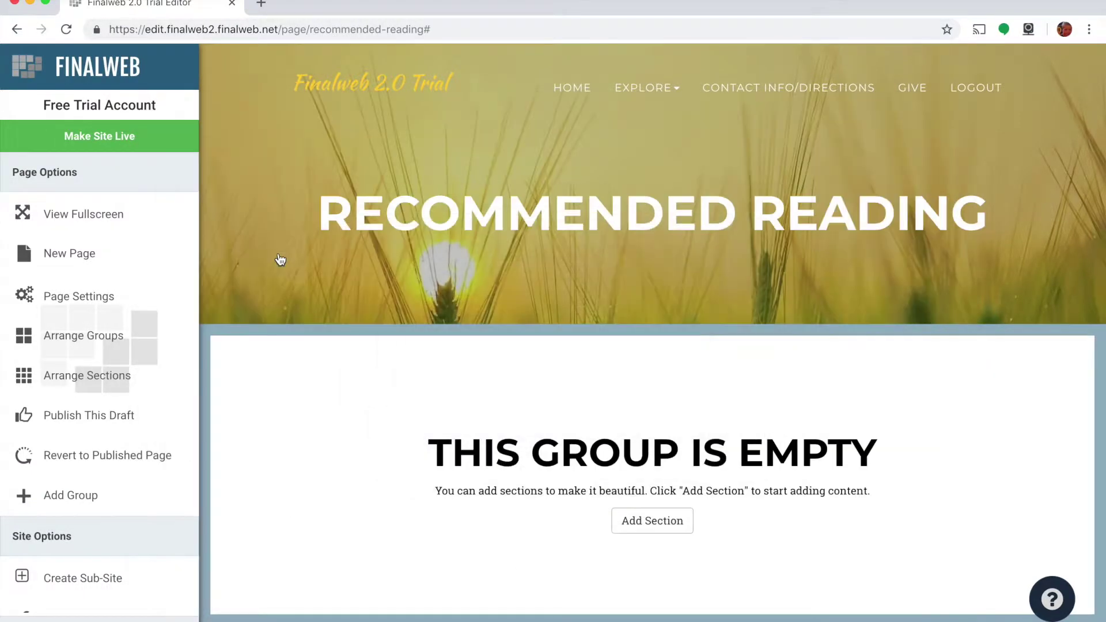
{"action": "mouse_move", "coordinate": [515, 372]}
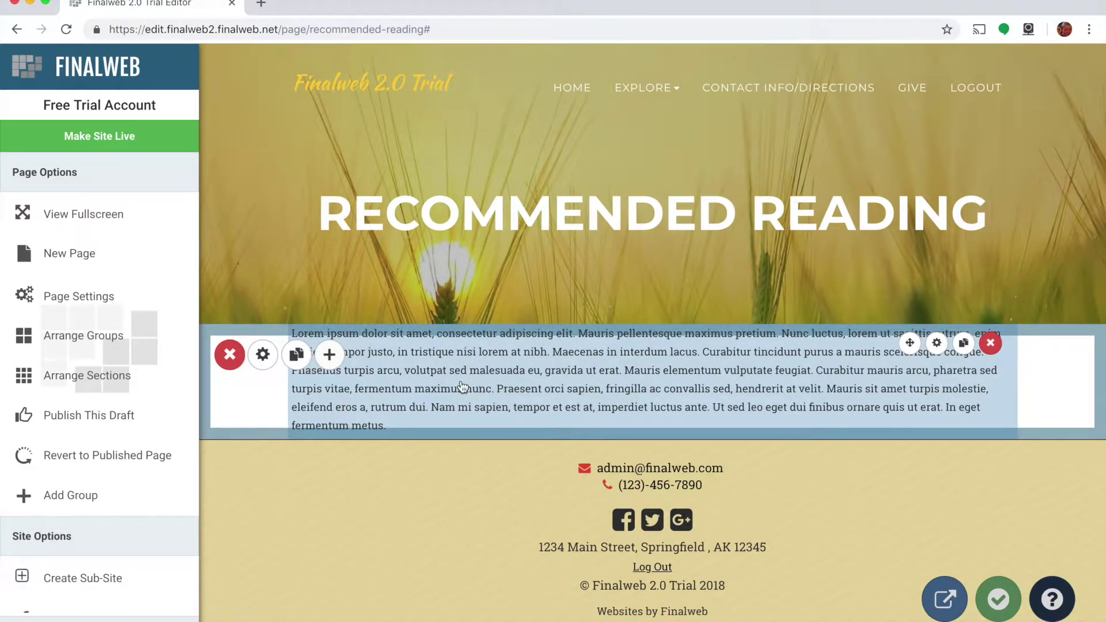
{"action": "left_click", "coordinate": [483, 385]}
{"action": "double_click", "coordinate": [486, 378]}
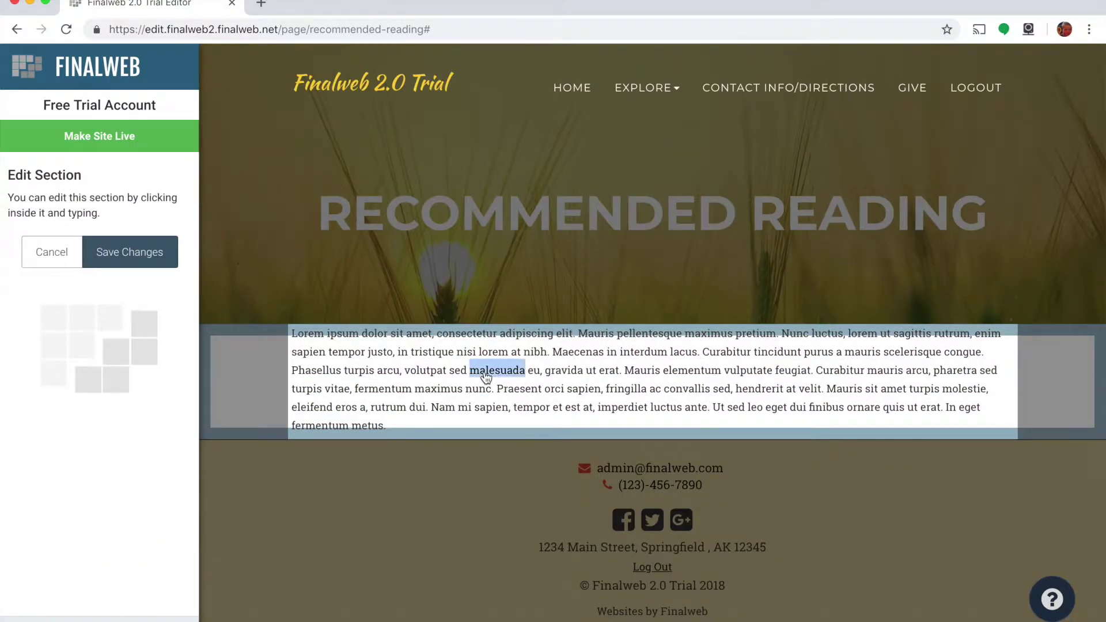
{"action": "left_click", "coordinate": [470, 372]}
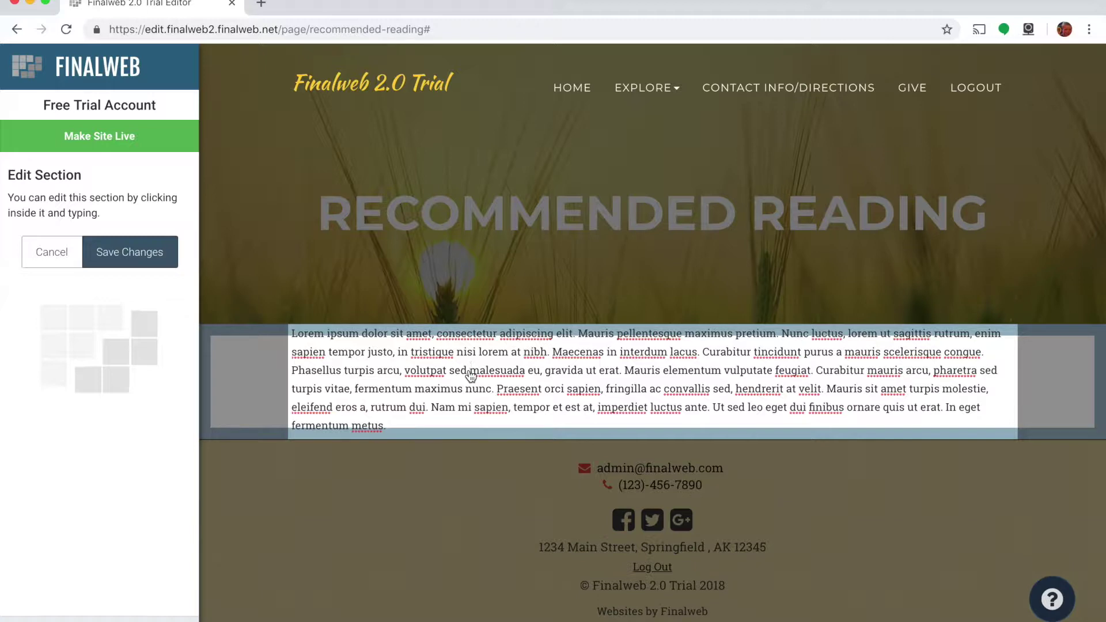
{"action": "key", "text": "super+a"}
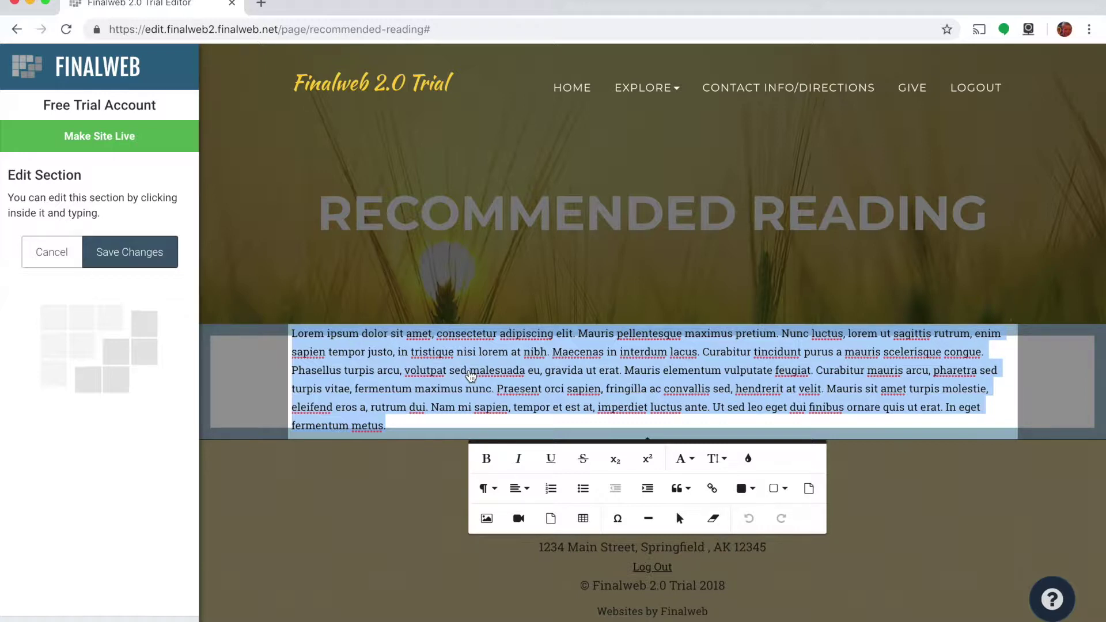
{"action": "key", "text": "super+c"}
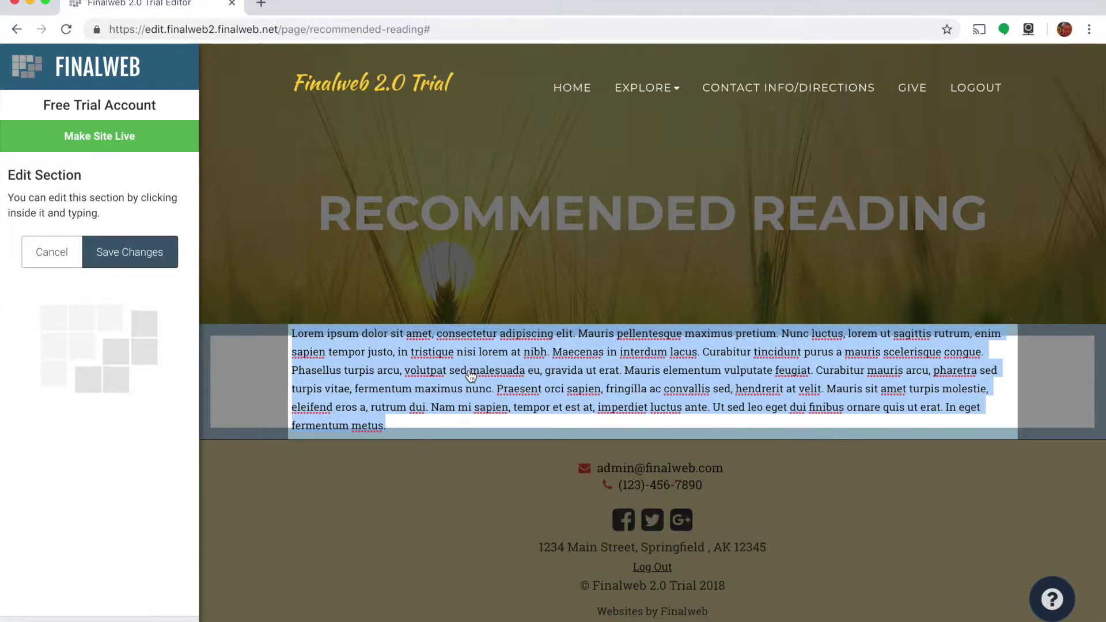
{"action": "key", "text": "BackSpace"}
{"action": "type", "text": "This is our recommended book for the month."}
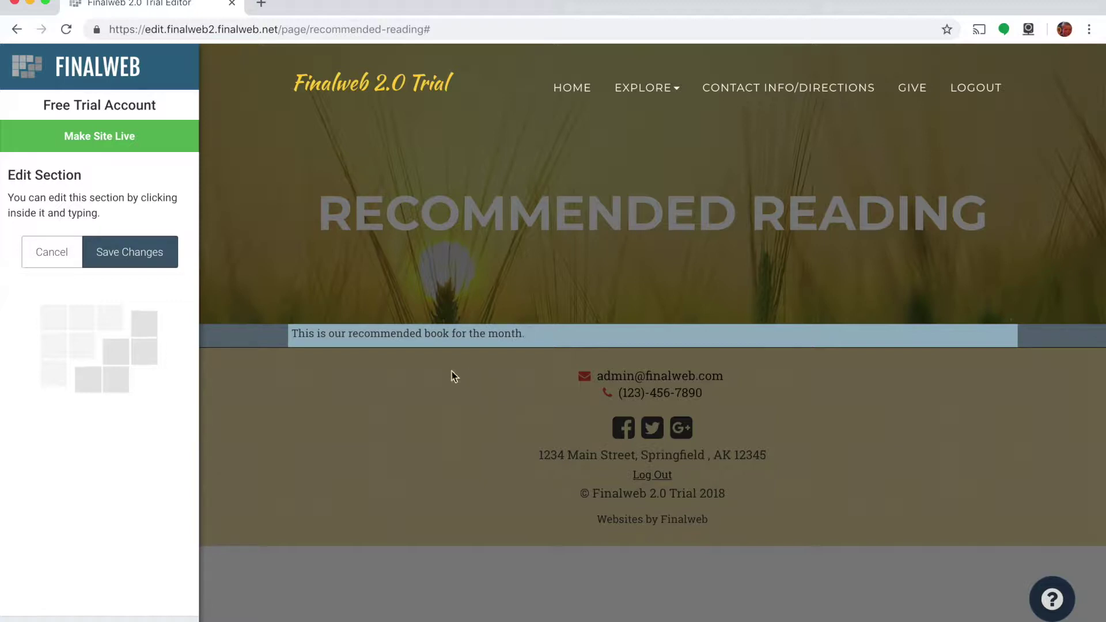
- Set the sentence's font size to 18 and save the text section
{"action": "left_click_drag", "start_coordinate": [311, 337], "coordinate": [536, 333]}
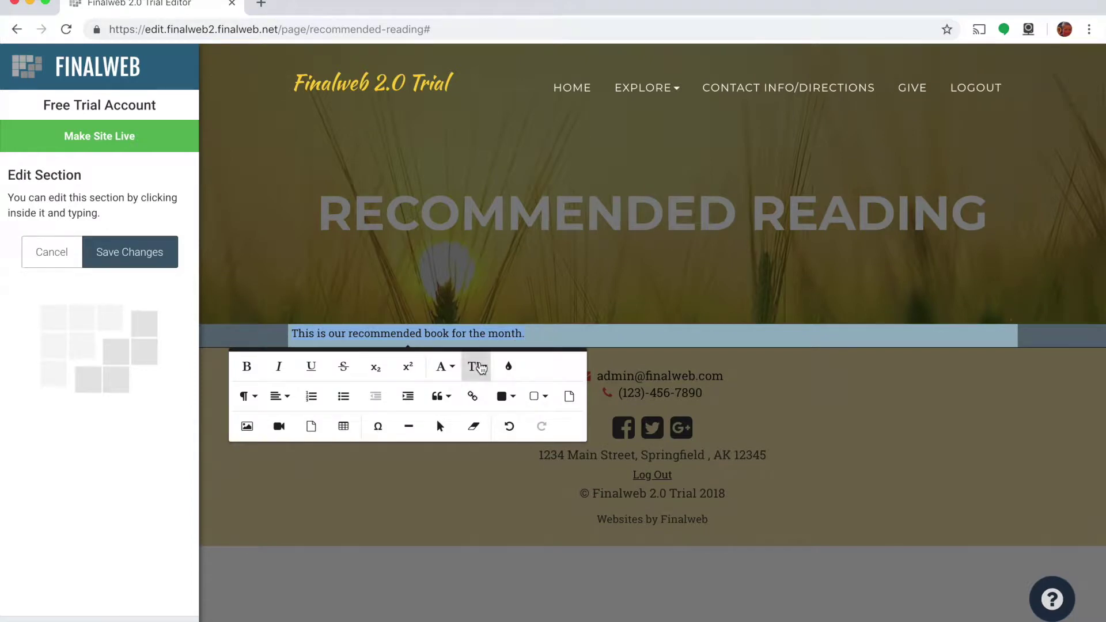
{"action": "left_click", "coordinate": [476, 366]}
{"action": "left_click", "coordinate": [488, 509]}
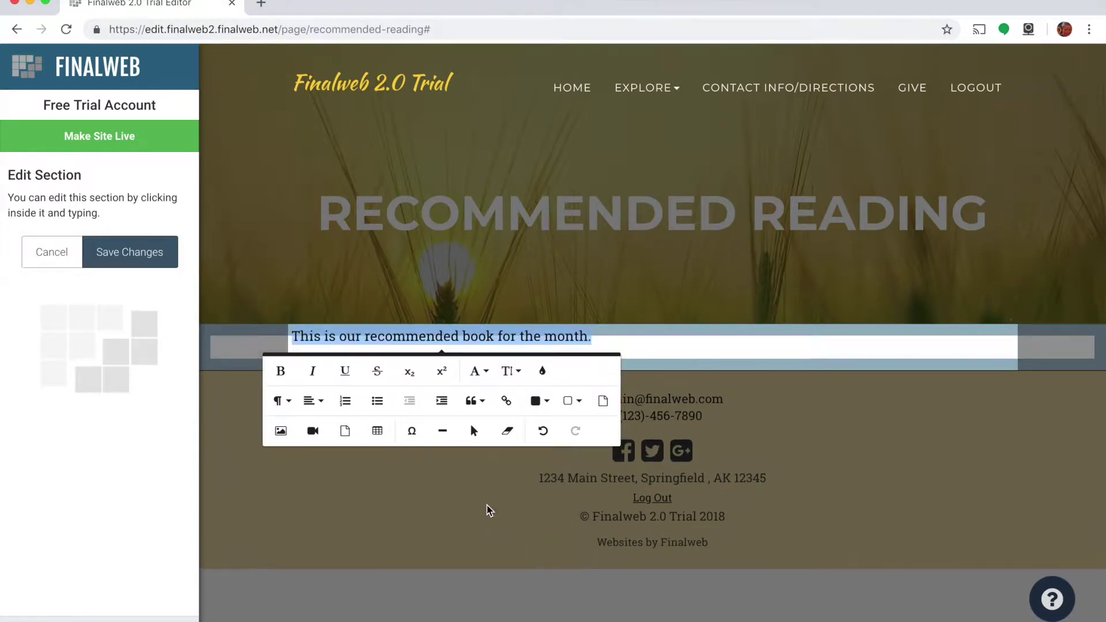
{"action": "left_click", "coordinate": [609, 347]}
{"action": "key", "text": "Return"}
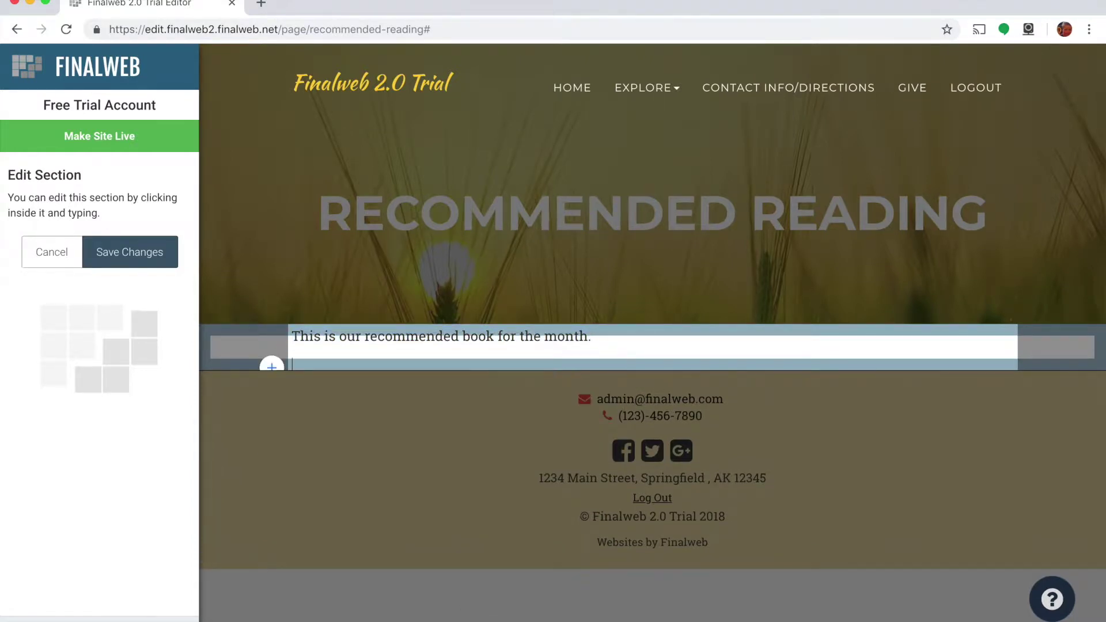
{"action": "left_click", "coordinate": [152, 255]}
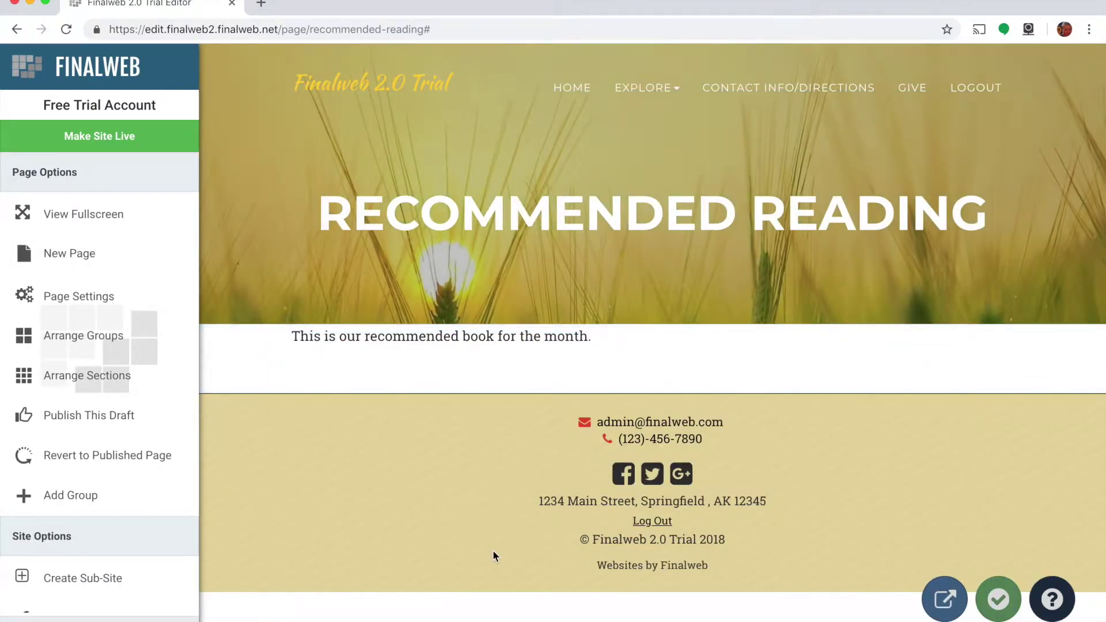
- Set the text group's Layout Settings Top Padding to about 62.45 and close the editor
{"action": "mouse_move", "coordinate": [322, 354]}
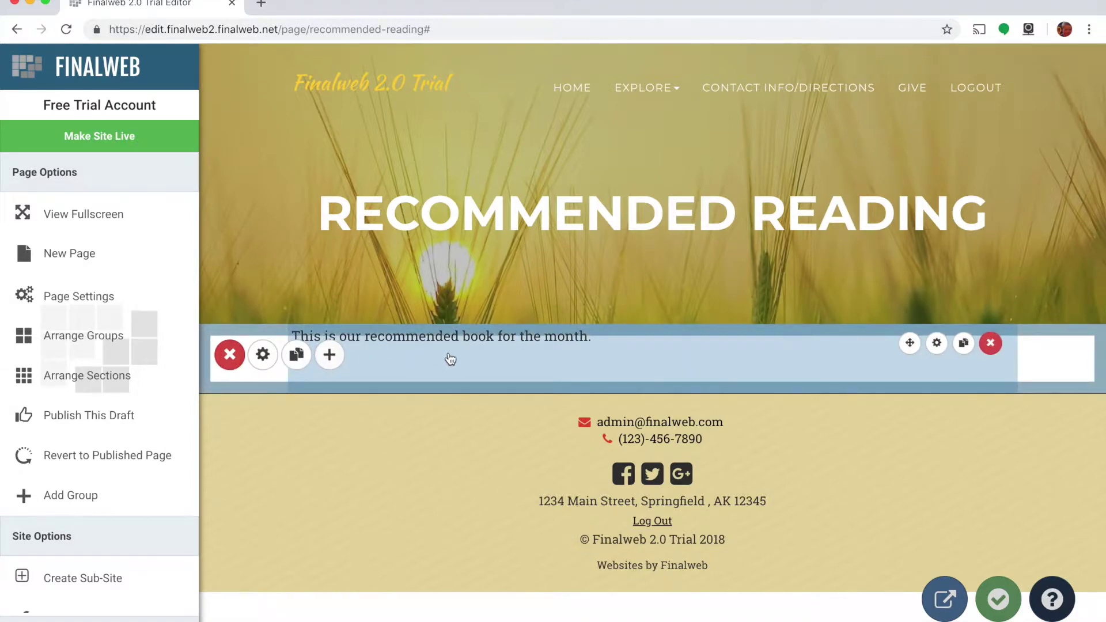
{"action": "left_click", "coordinate": [272, 358]}
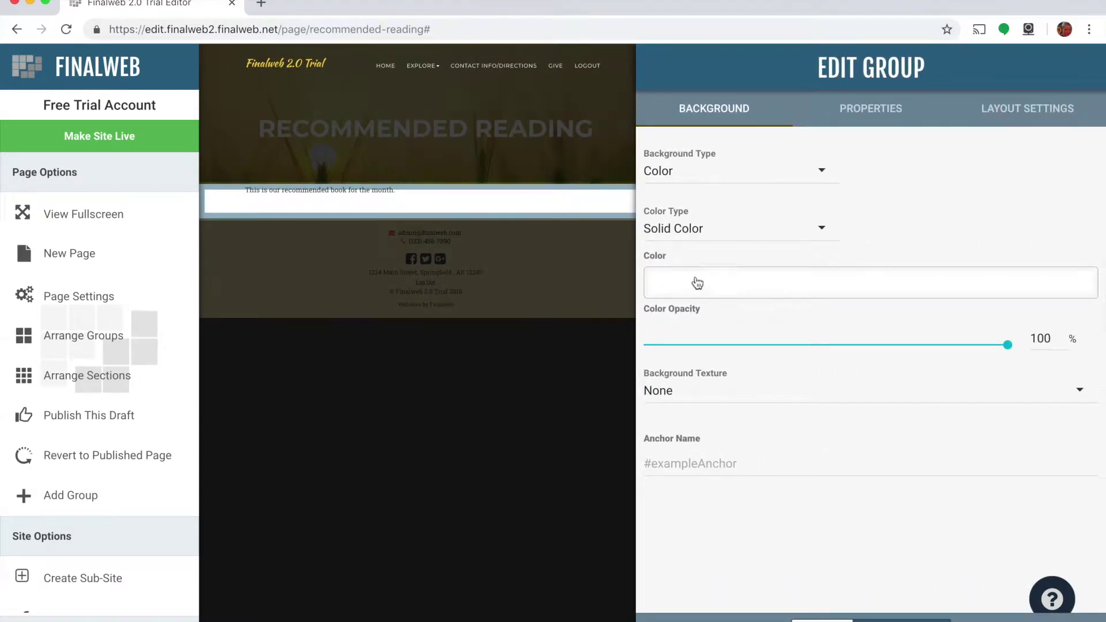
{"action": "left_click", "coordinate": [1025, 107]}
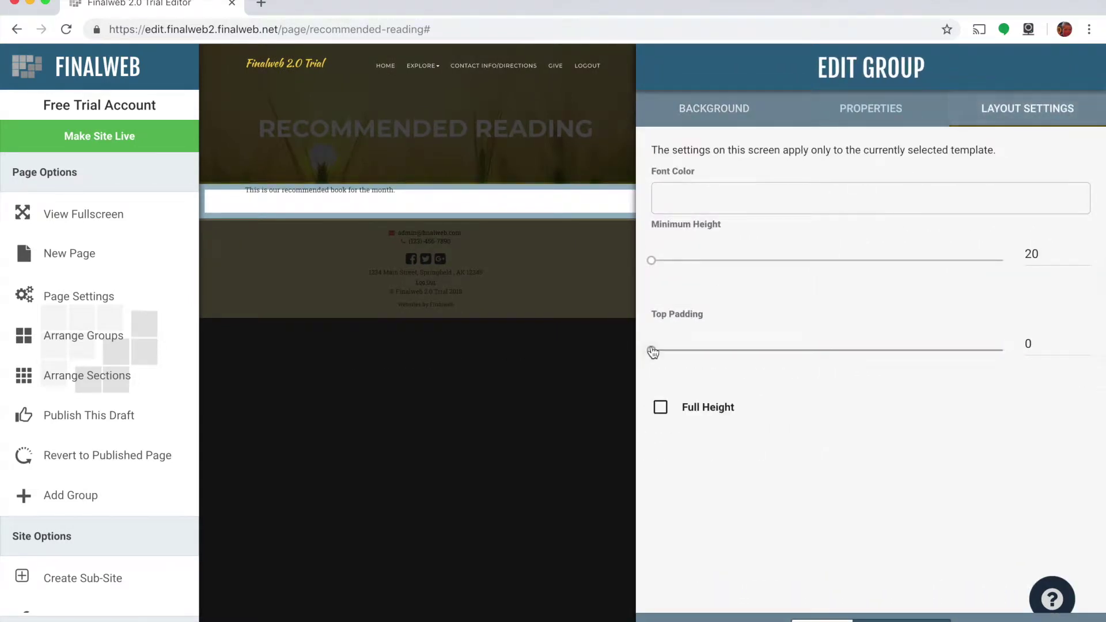
{"action": "left_click_drag", "start_coordinate": [651, 350], "coordinate": [763, 350]}
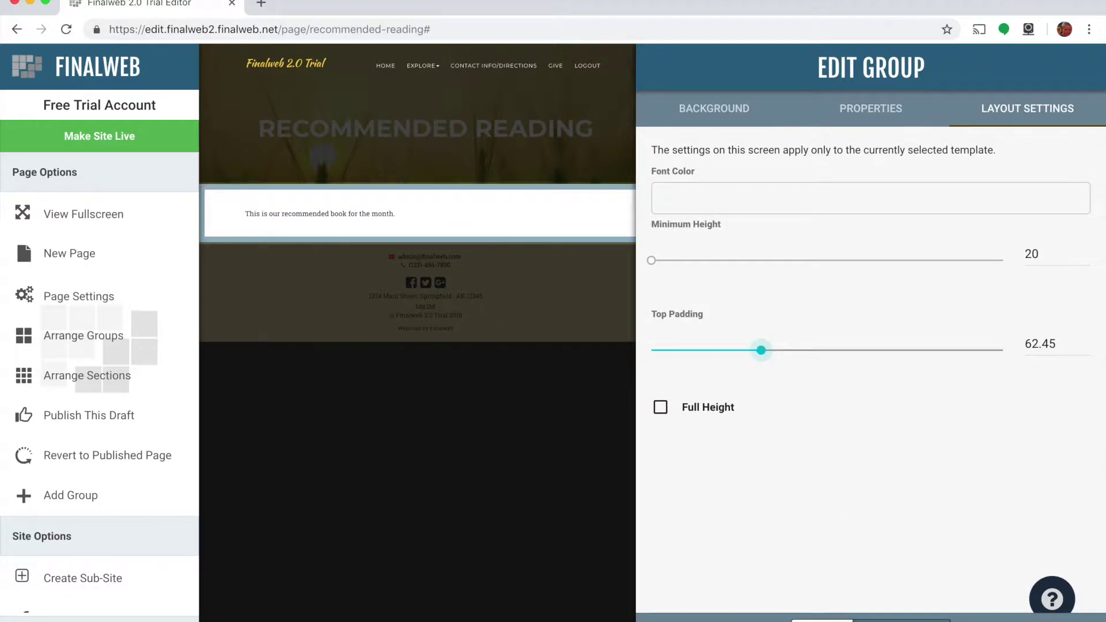
{"action": "key", "text": "Escape"}
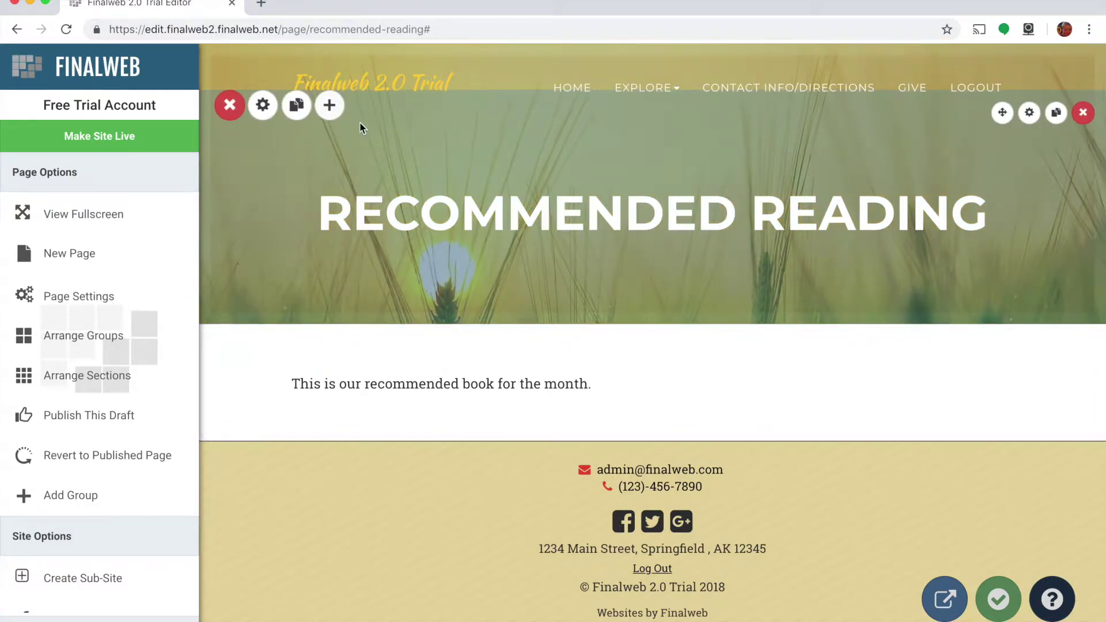
- Replace the banner's wheat-field background with a stock photo found by searching 'books'
{"action": "left_click", "coordinate": [262, 107]}
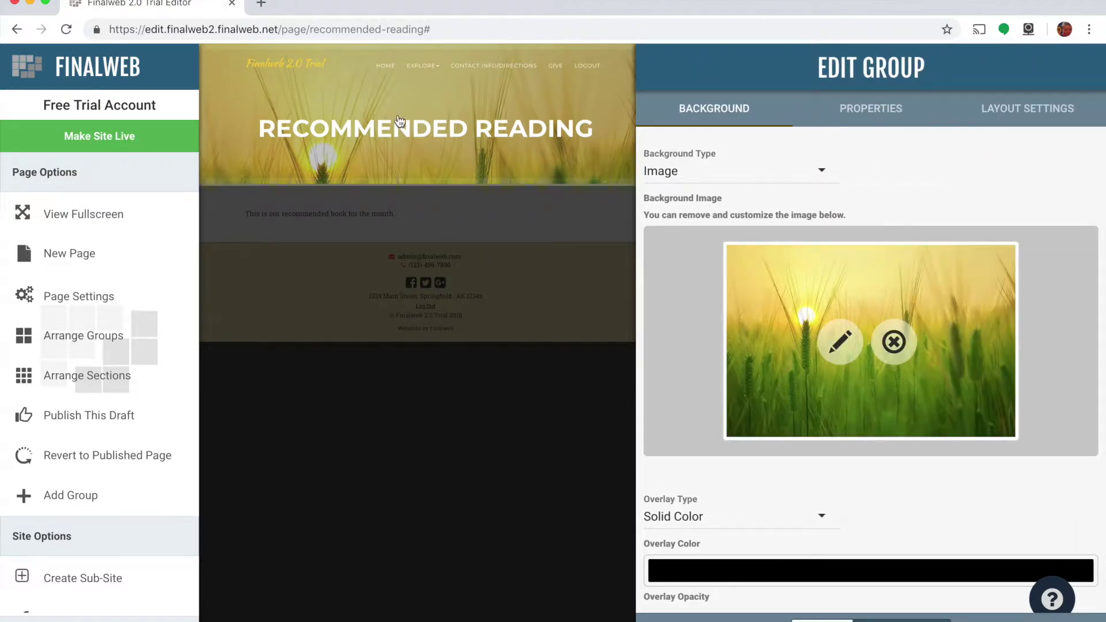
{"action": "left_click", "coordinate": [894, 343]}
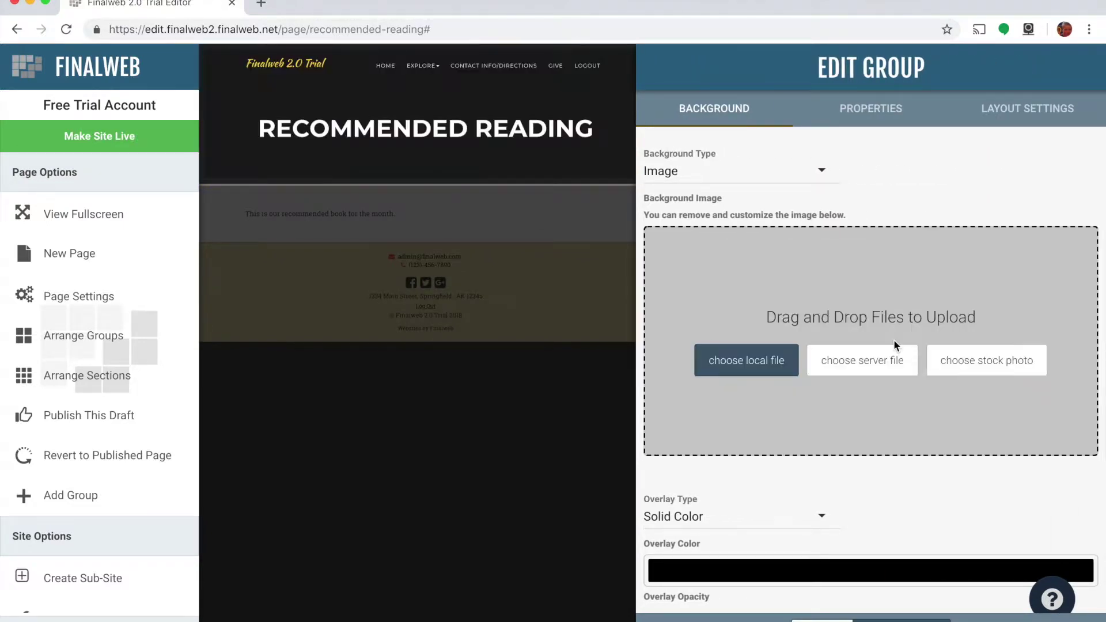
{"action": "left_click", "coordinate": [985, 363]}
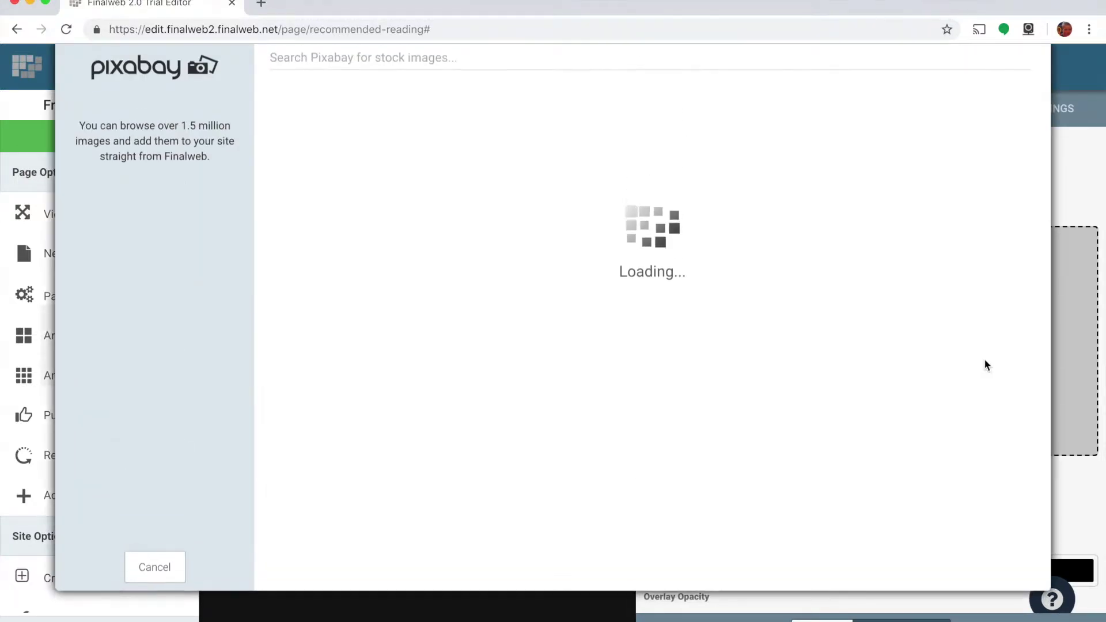
{"action": "left_click", "coordinate": [413, 55]}
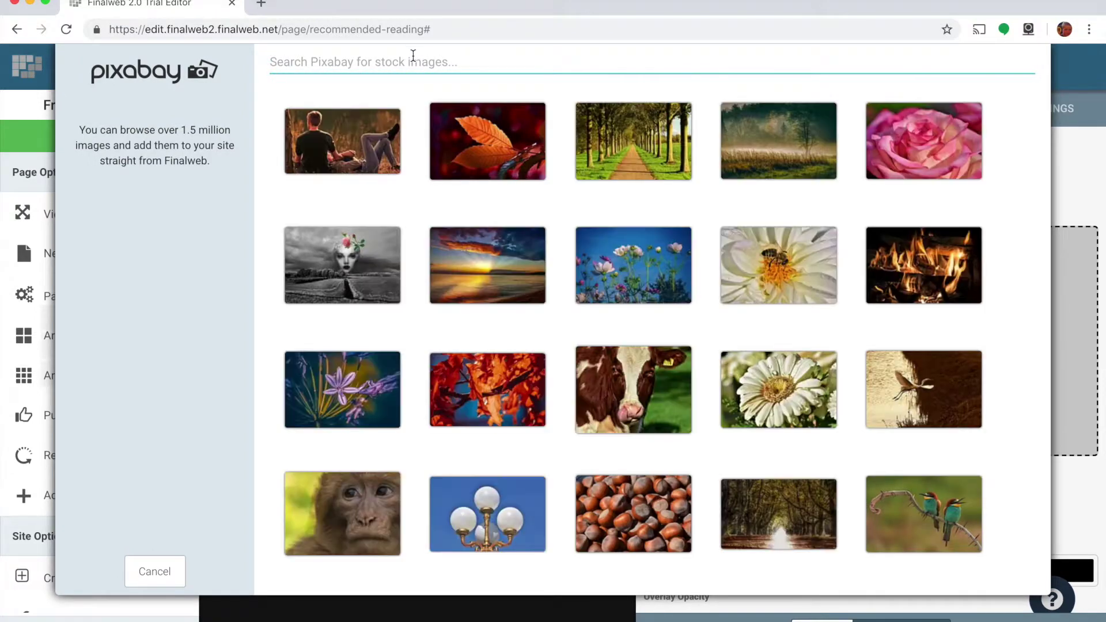
{"action": "type", "text": "books"}
{"action": "key", "text": "Return"}
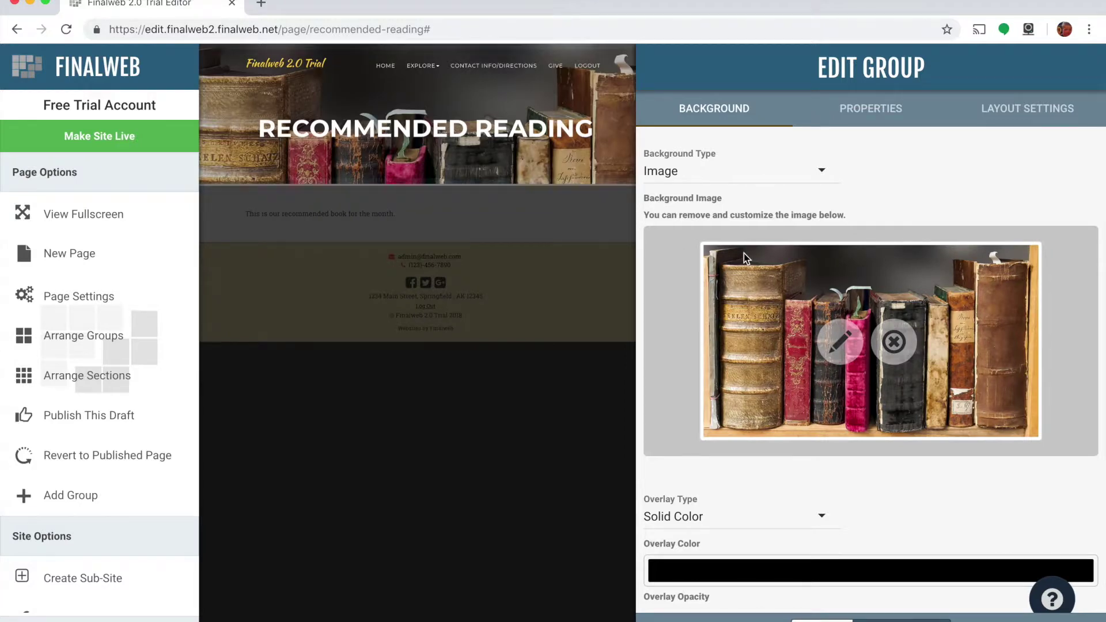
- Darken the banner's overlay opacity to 48% and close the group editor
{"action": "scroll", "coordinate": [756, 487], "scroll_direction": "down", "scroll_amount": 2}
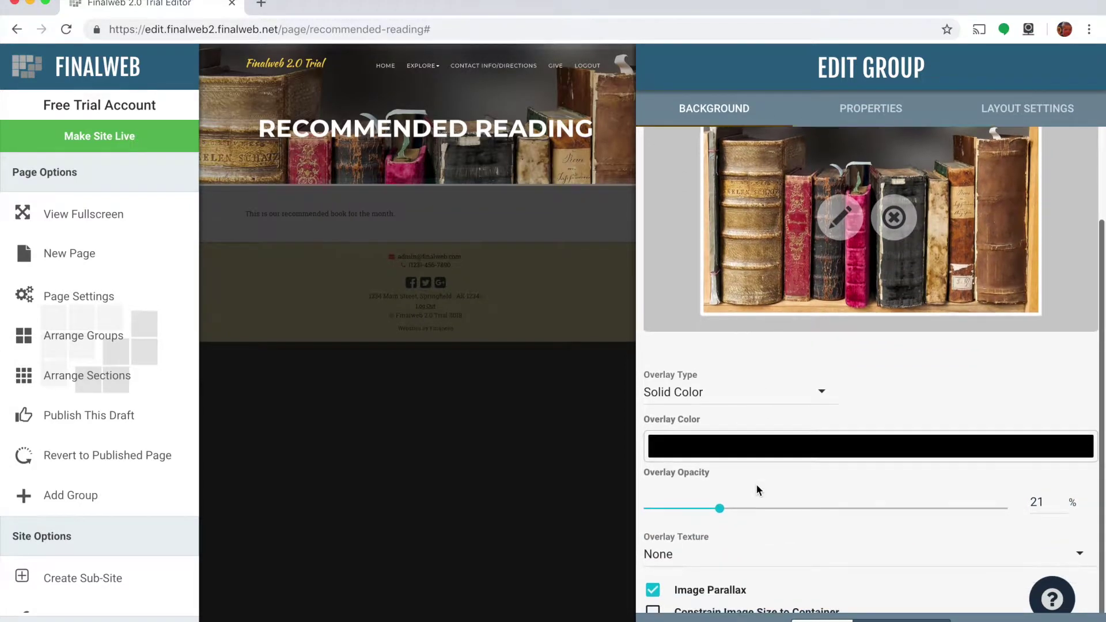
{"action": "left_click_drag", "start_coordinate": [723, 512], "coordinate": [819, 509]}
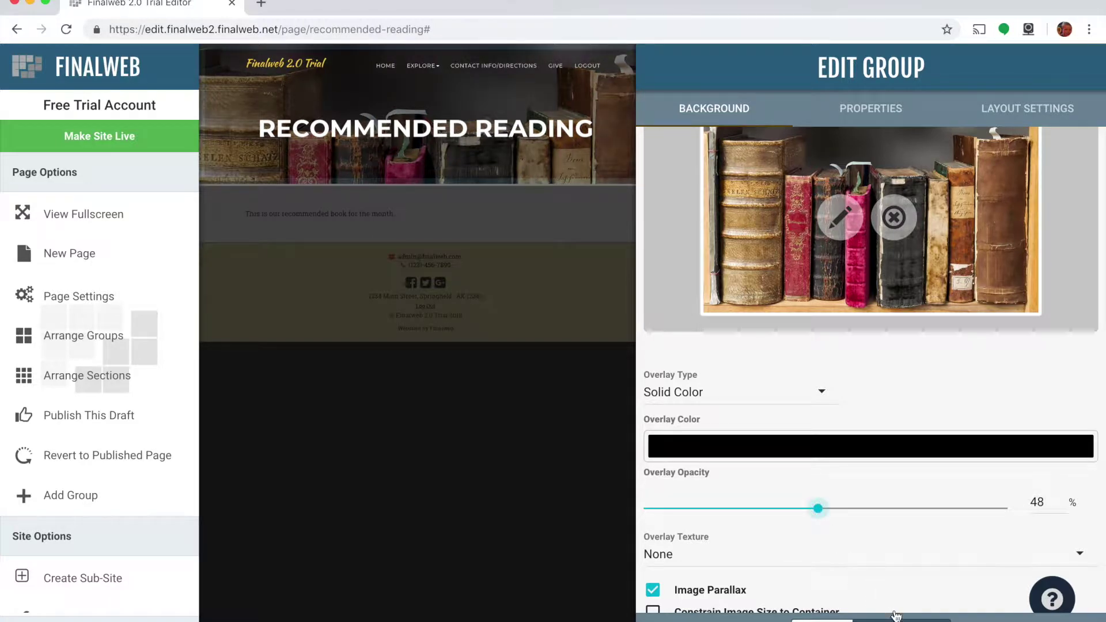
{"action": "key", "text": "Escape"}
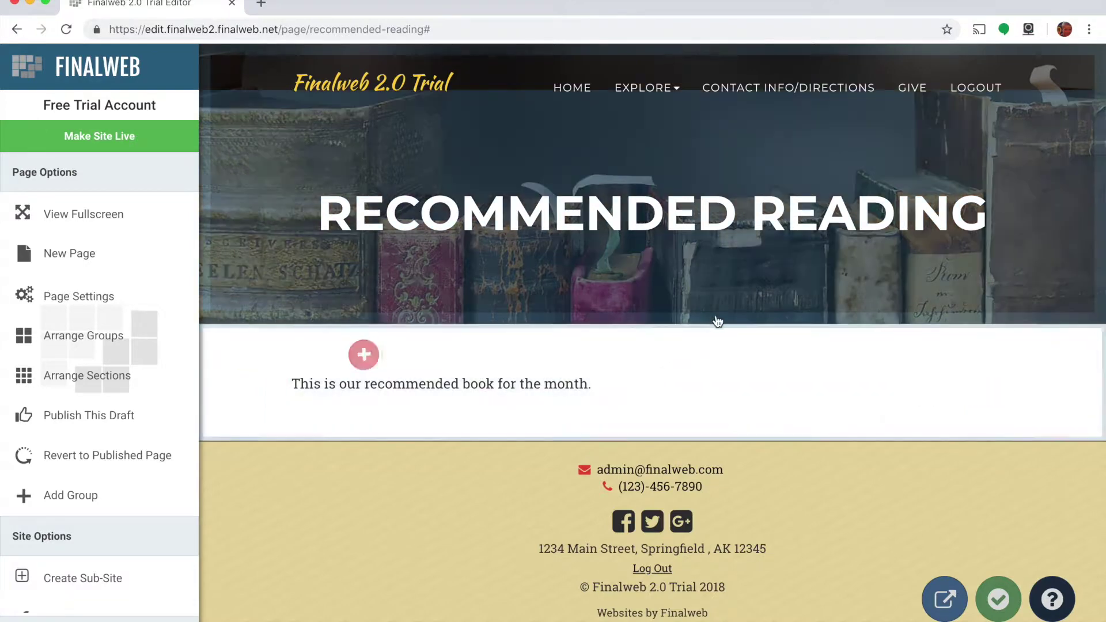
- Publish the Recommended Reading page draft with Publish Now
{"action": "mouse_move", "coordinate": [765, 287]}
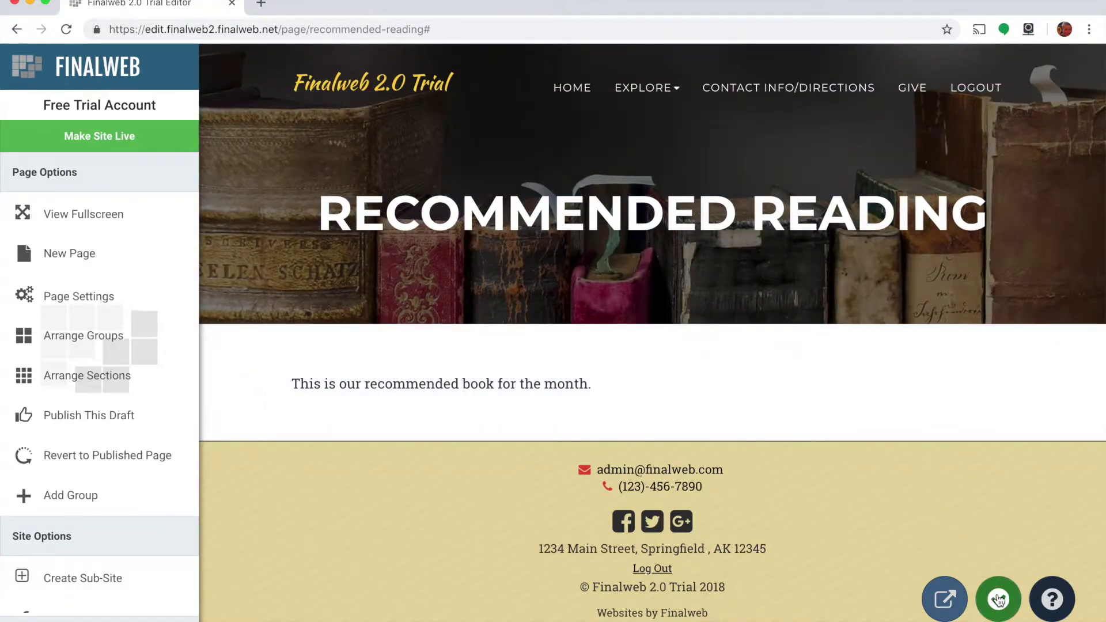
{"action": "left_click", "coordinate": [998, 600]}
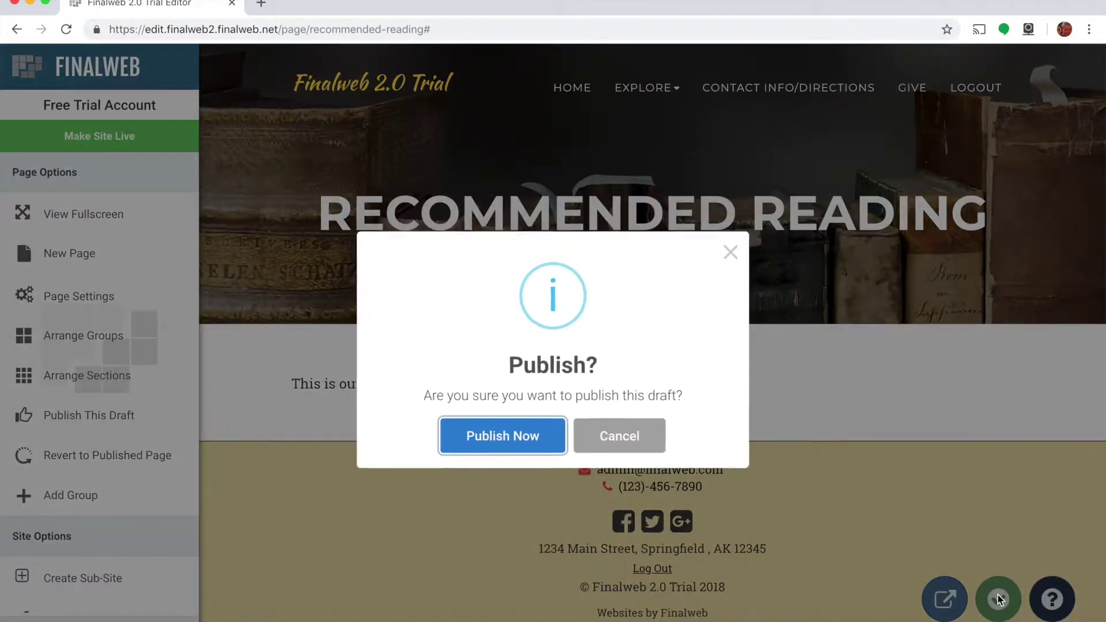
{"action": "left_click", "coordinate": [519, 431]}
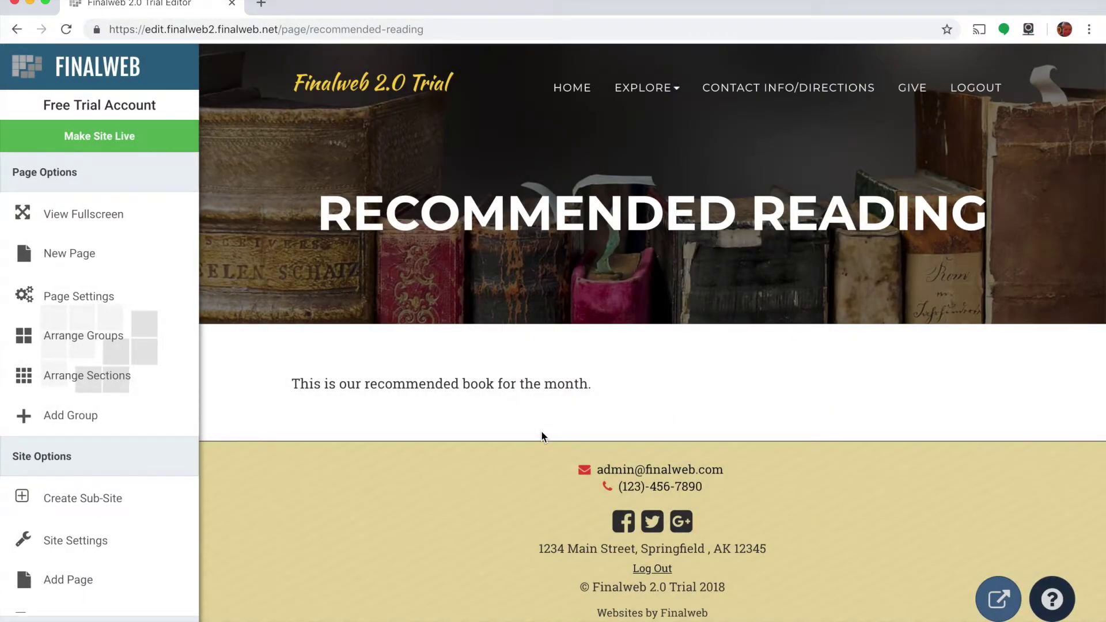
- Open the Main Menu navigation editor
{"action": "mouse_move", "coordinate": [519, 410]}
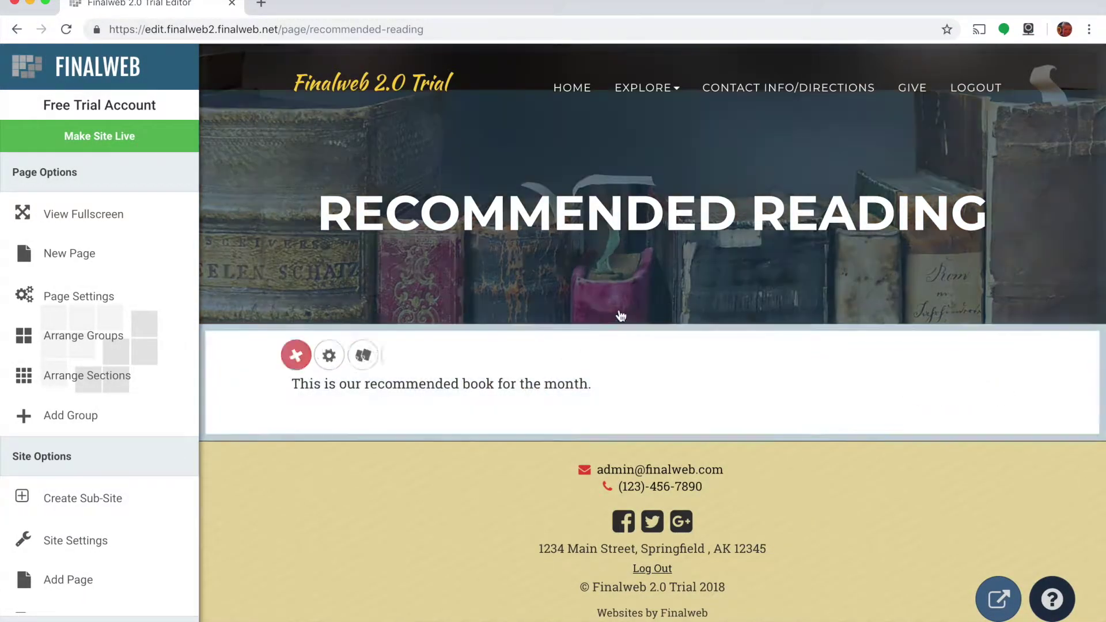
{"action": "mouse_move", "coordinate": [626, 315]}
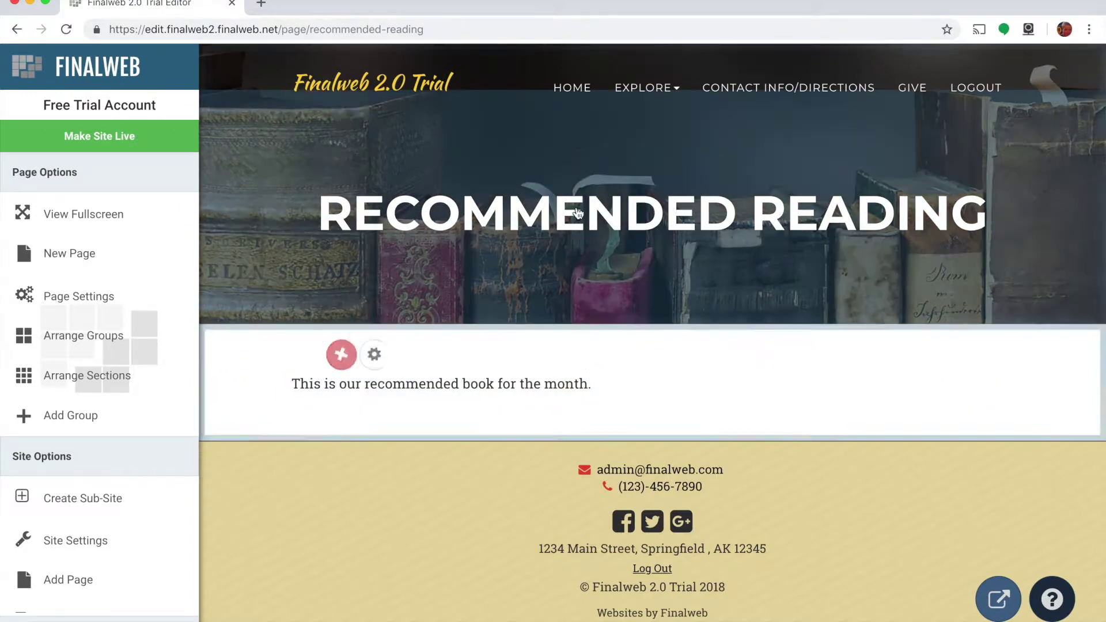
{"action": "mouse_move", "coordinate": [565, 87]}
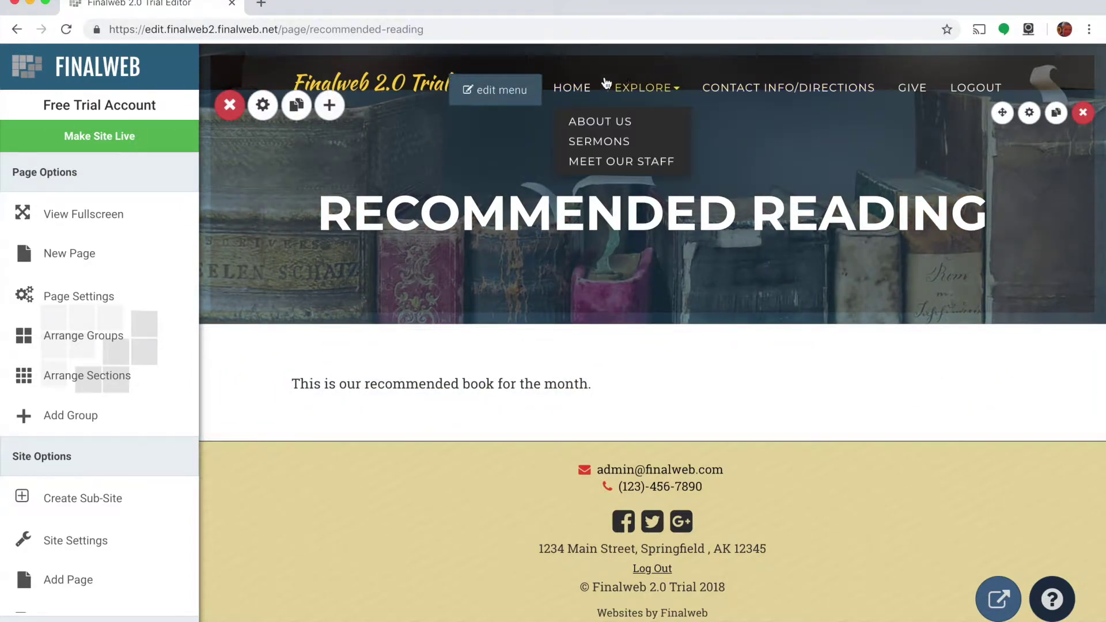
{"action": "left_click", "coordinate": [502, 91]}
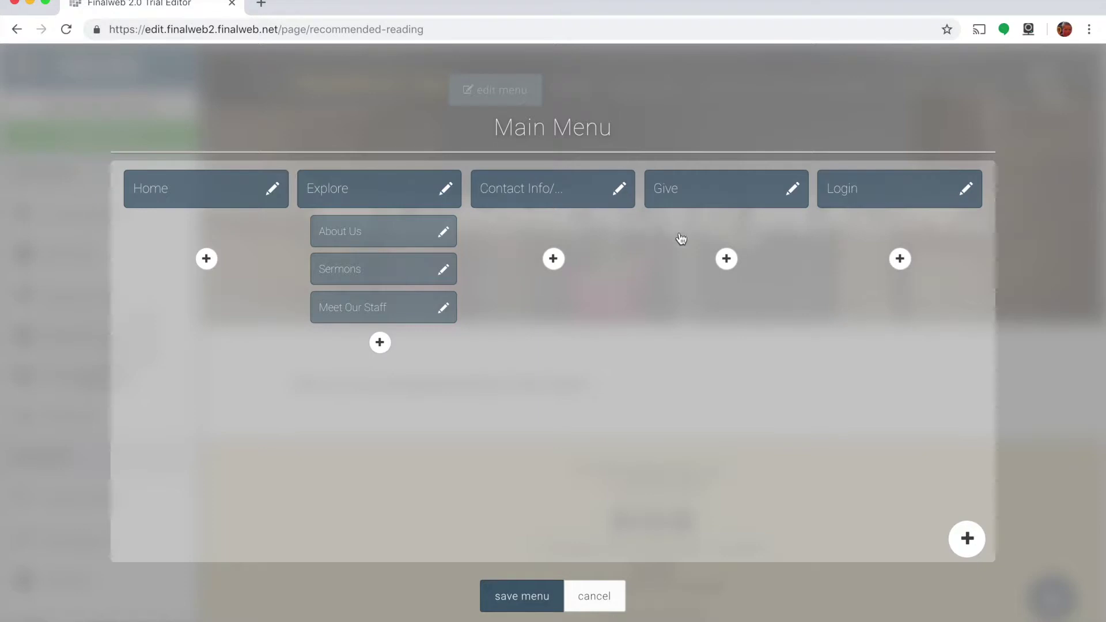
- Add a new main-menu item titled 'Recommended Reading'
{"action": "left_click", "coordinate": [967, 545]}
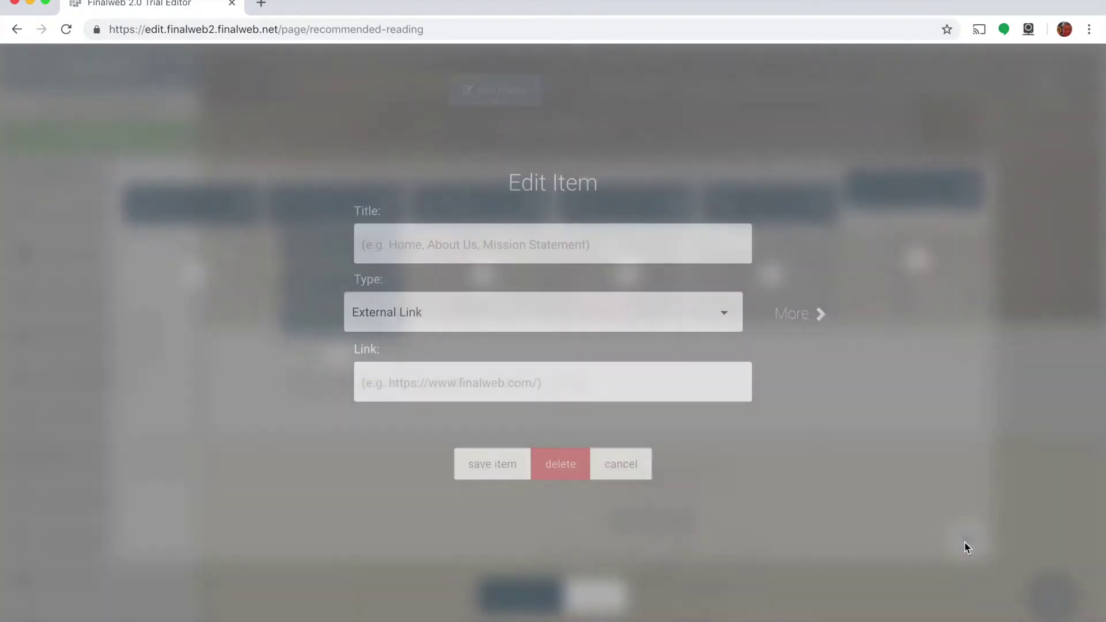
{"action": "left_click", "coordinate": [418, 242]}
{"action": "type", "text": "Recommended Reading"}
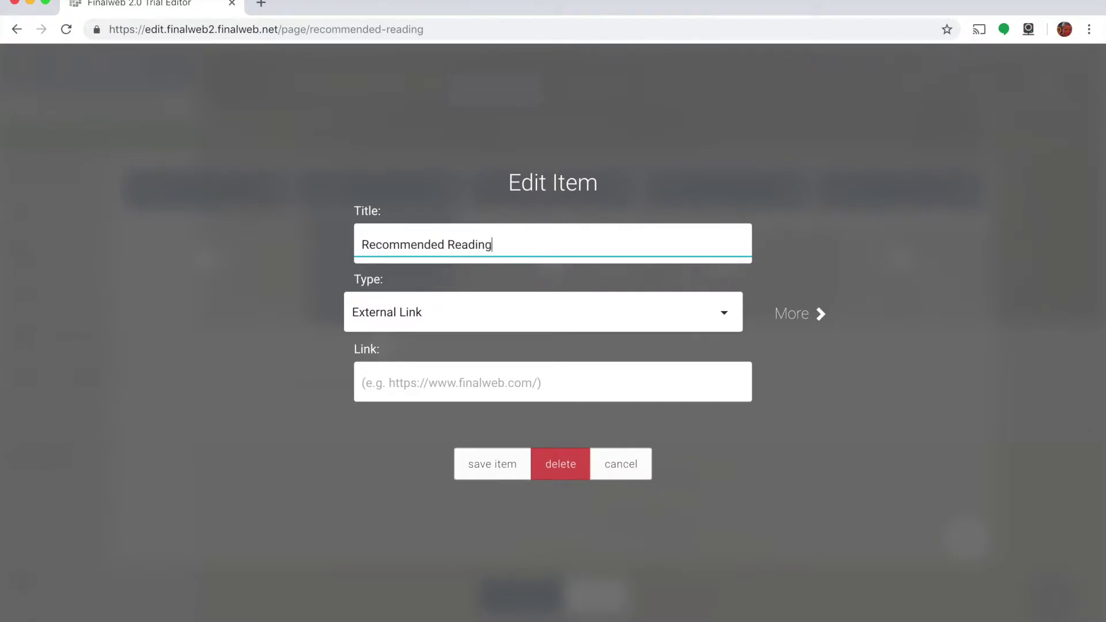
- Link the item to the existing Recommended Reading page, then save the item and the menu
{"action": "left_click", "coordinate": [407, 314]}
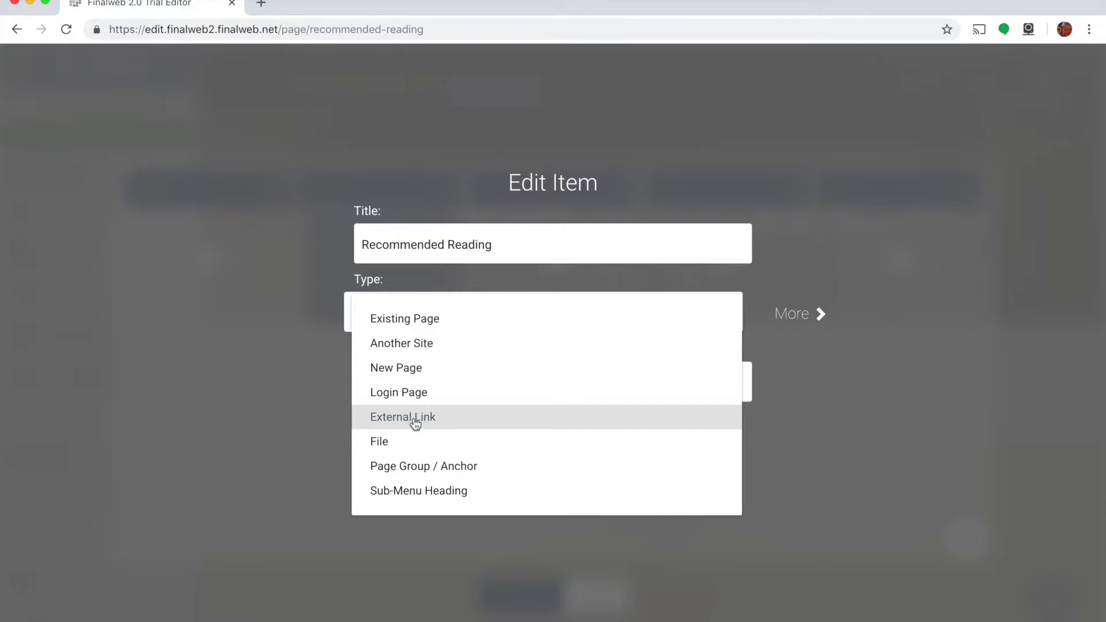
{"action": "left_click", "coordinate": [399, 326]}
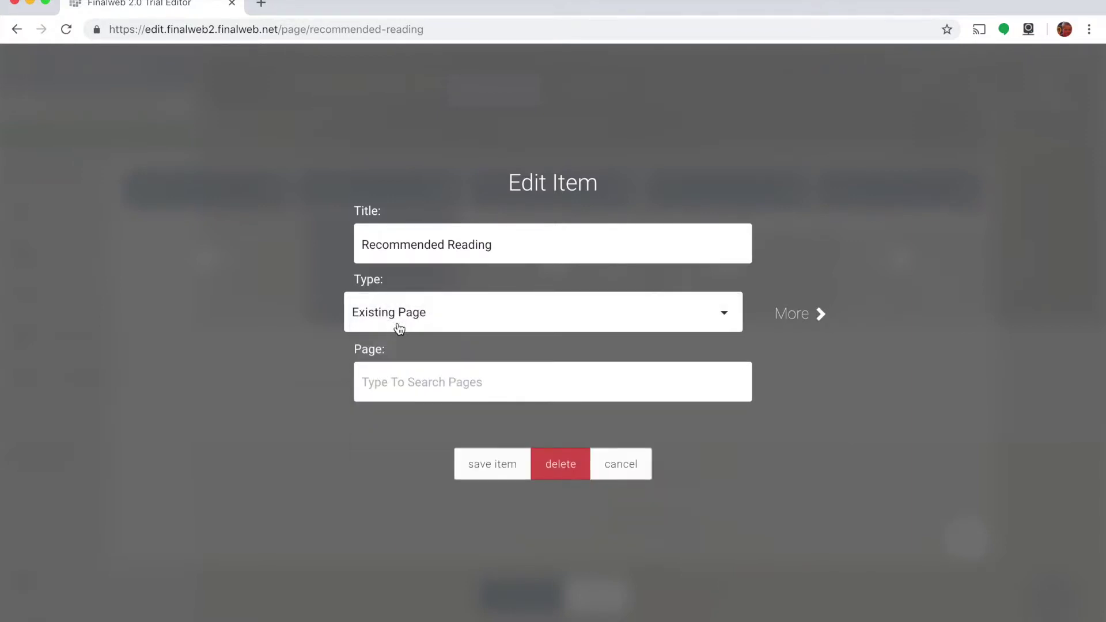
{"action": "left_click", "coordinate": [426, 383]}
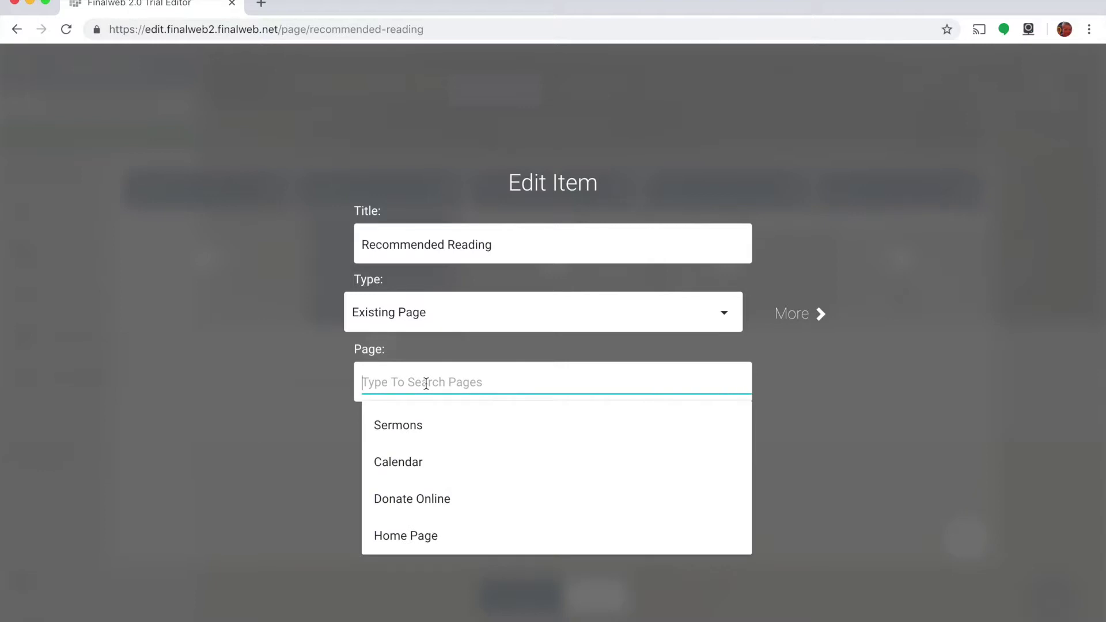
{"action": "type", "text": "Recomm"}
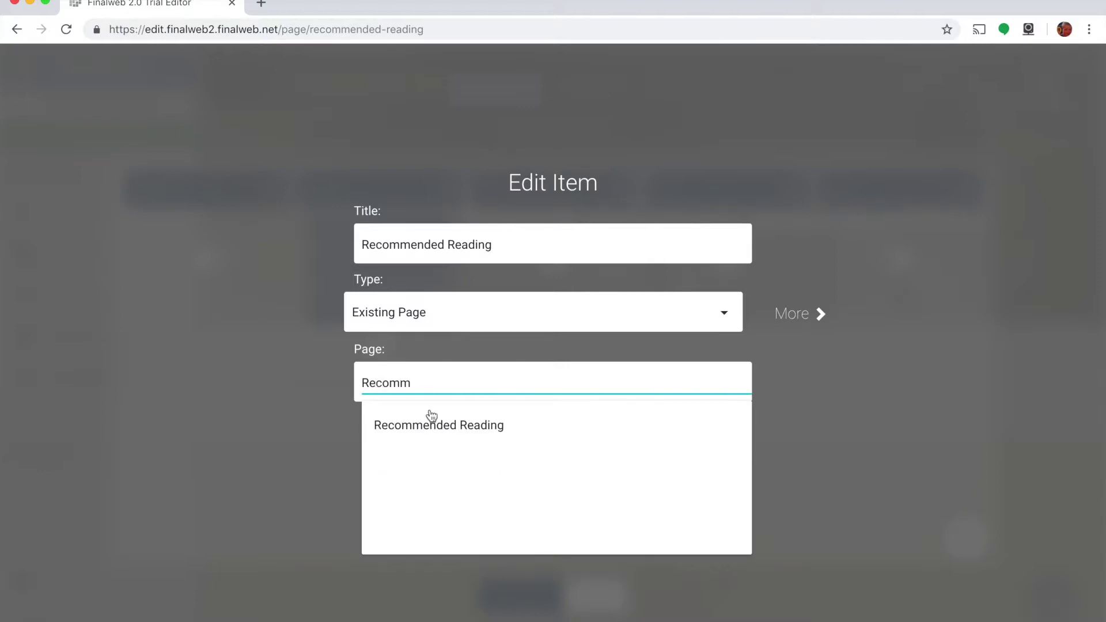
{"action": "left_click", "coordinate": [409, 429]}
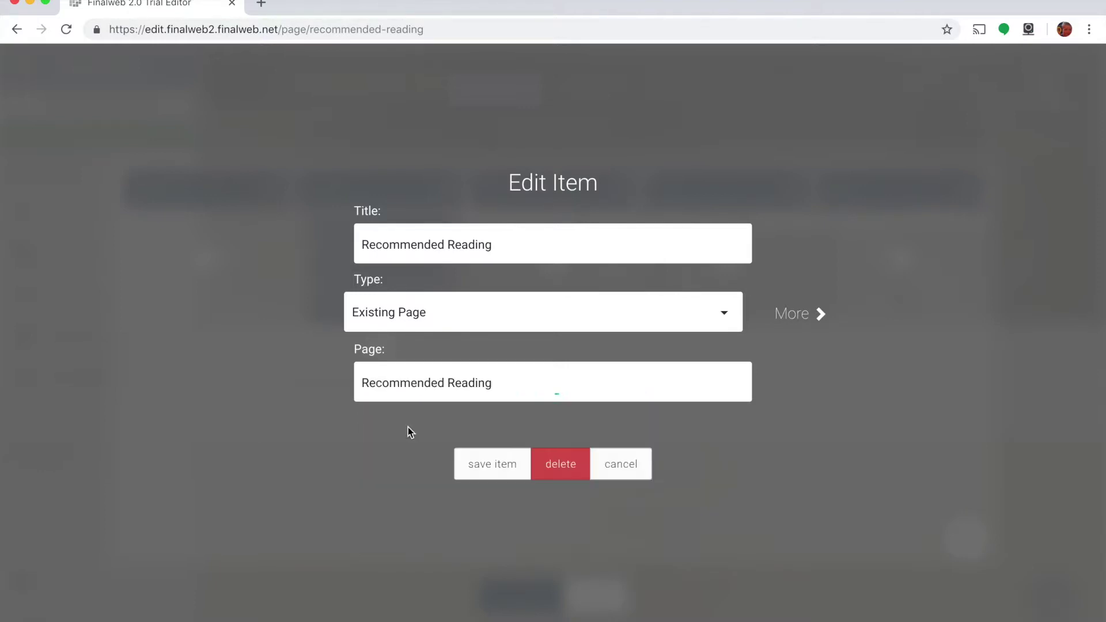
{"action": "left_click", "coordinate": [481, 469]}
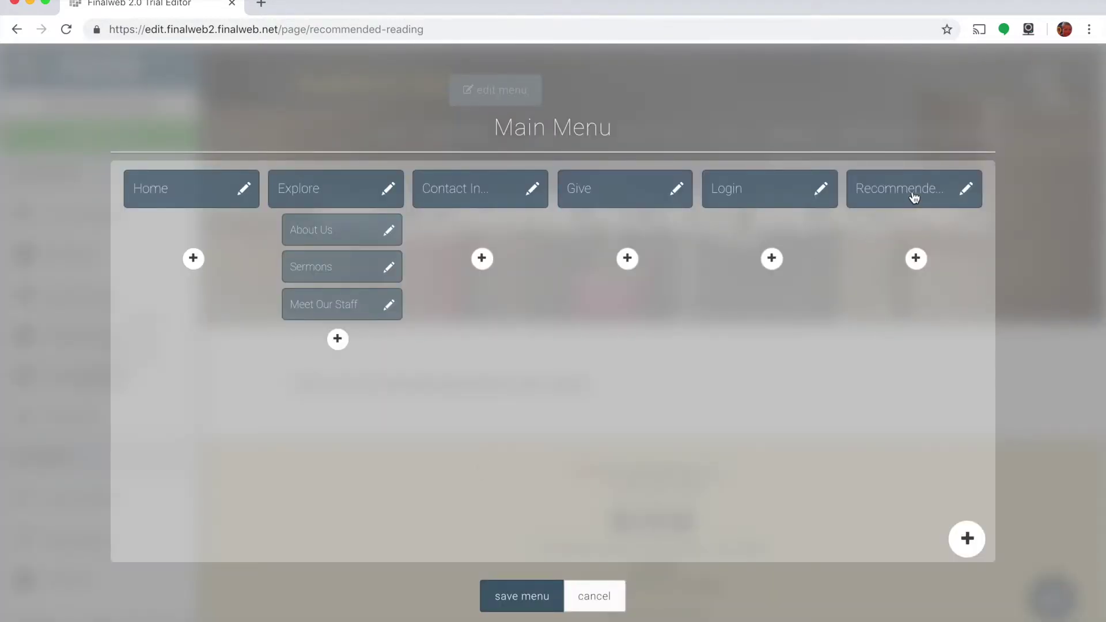
{"action": "left_click", "coordinate": [521, 587]}
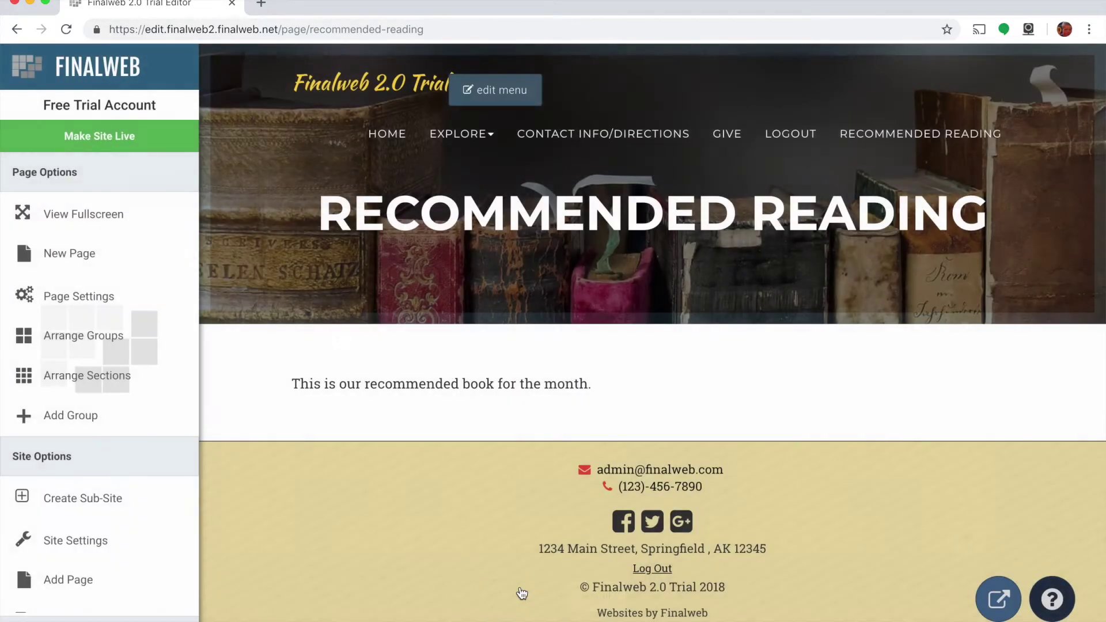
- Move Recommended Reading to sit right after Explore in the menu and save
{"action": "mouse_move", "coordinate": [901, 155]}
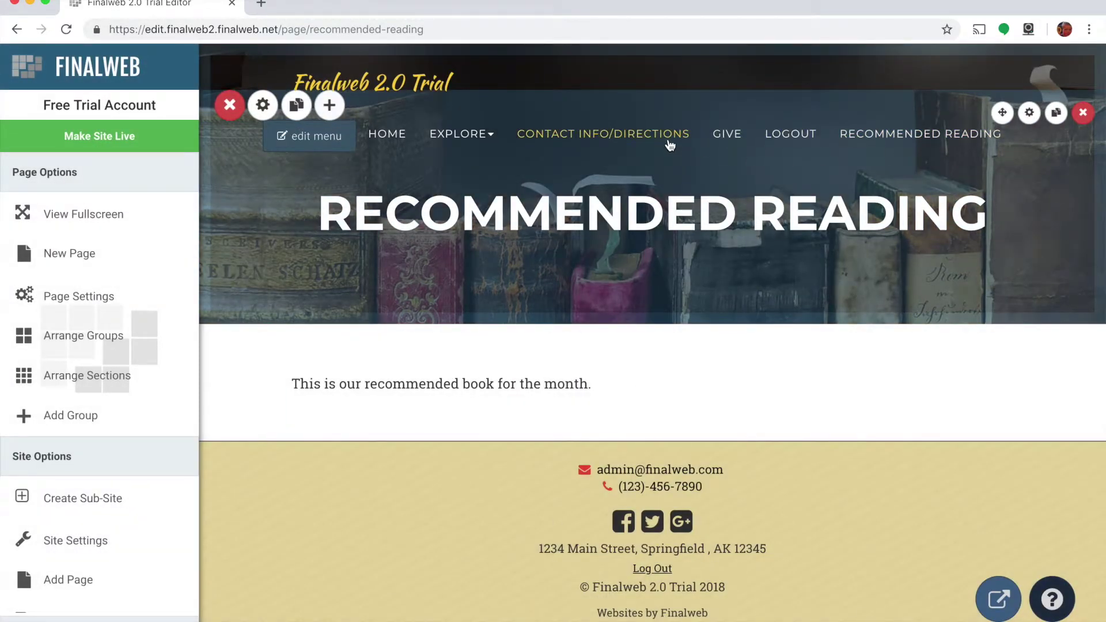
{"action": "left_click", "coordinate": [340, 148]}
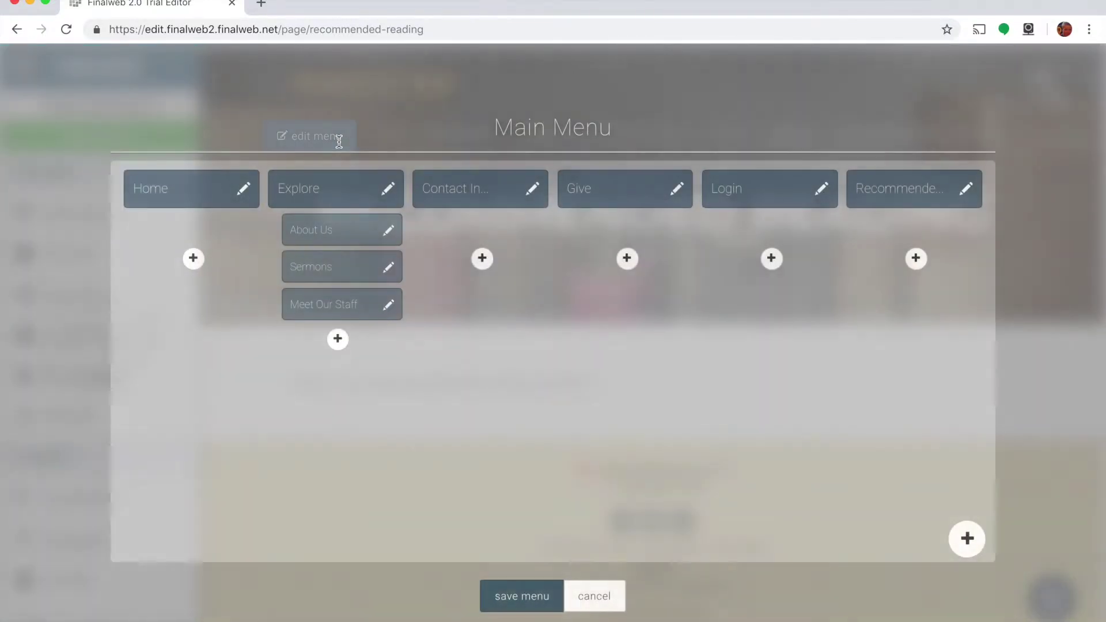
{"action": "left_click_drag", "start_coordinate": [859, 186], "coordinate": [492, 220]}
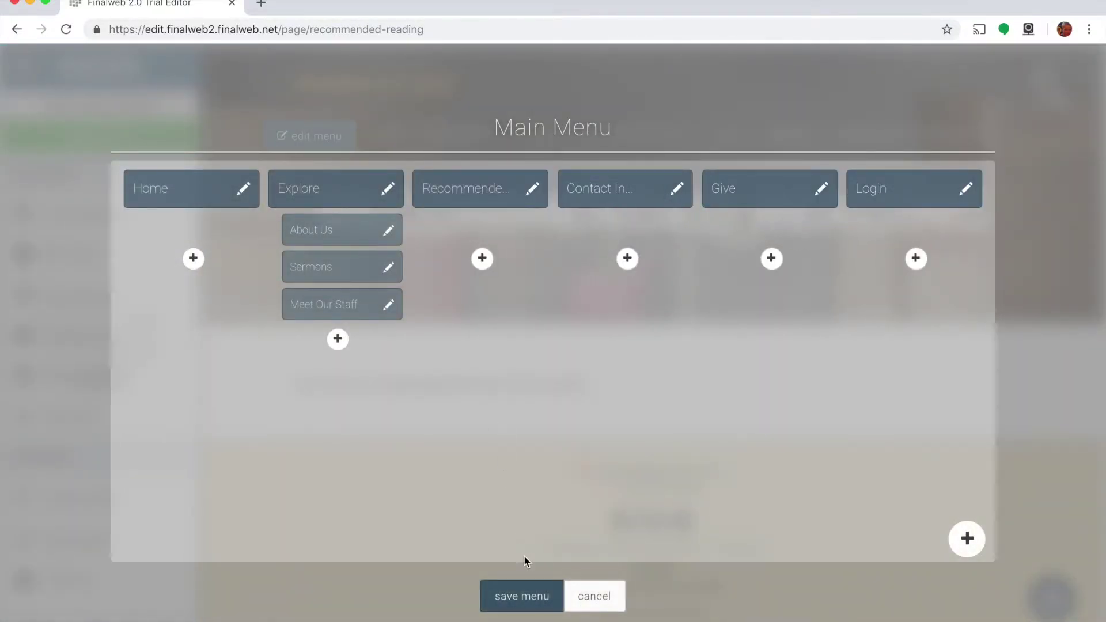
{"action": "left_click", "coordinate": [530, 593]}
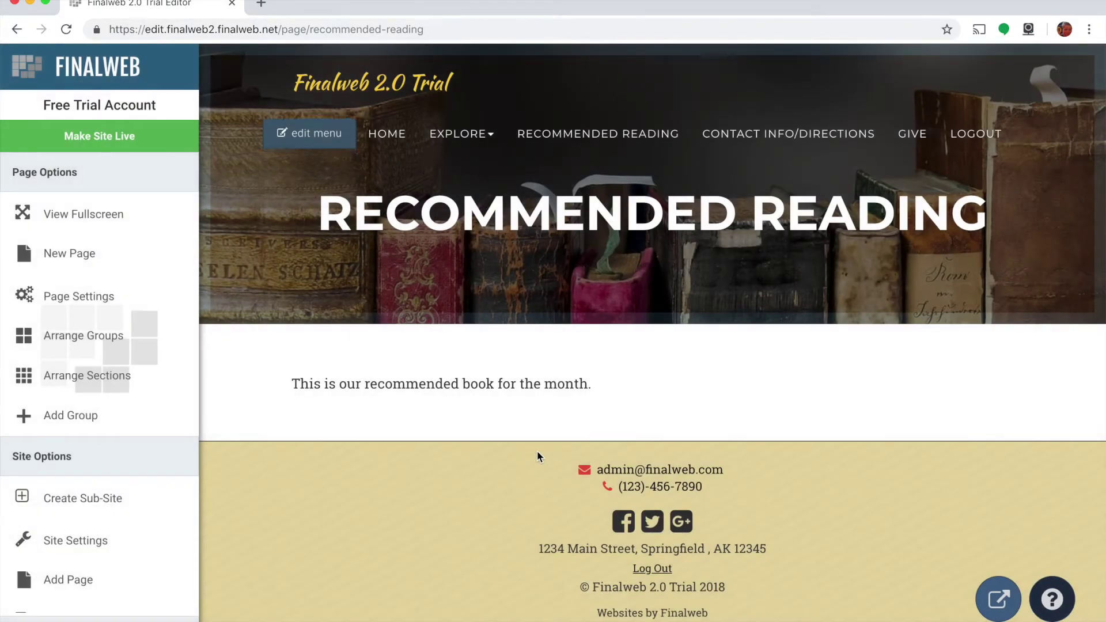
- Nest Recommended Reading under Explore, save the menu, and verify it in the Explore dropdown
{"action": "mouse_move", "coordinate": [594, 149]}
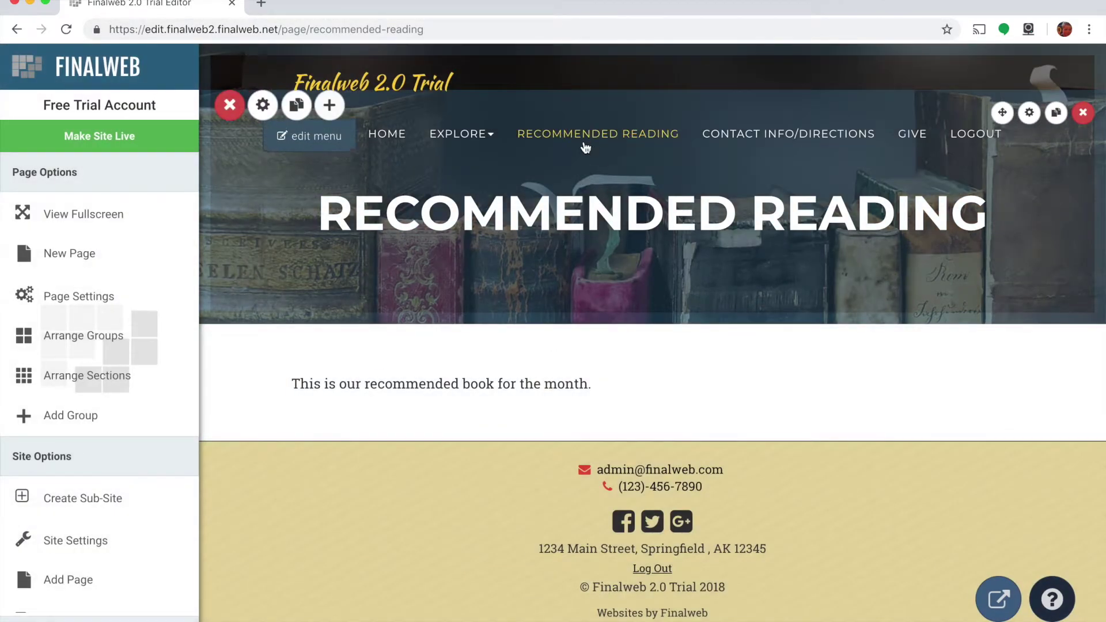
{"action": "left_click", "coordinate": [336, 149]}
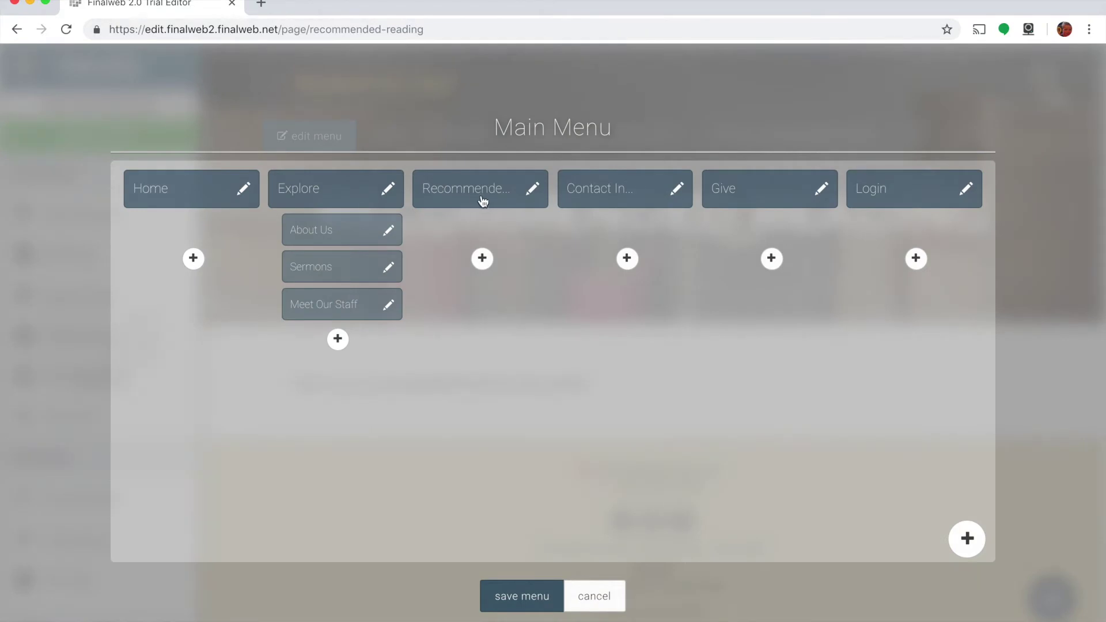
{"action": "left_click_drag", "start_coordinate": [488, 197], "coordinate": [406, 357]}
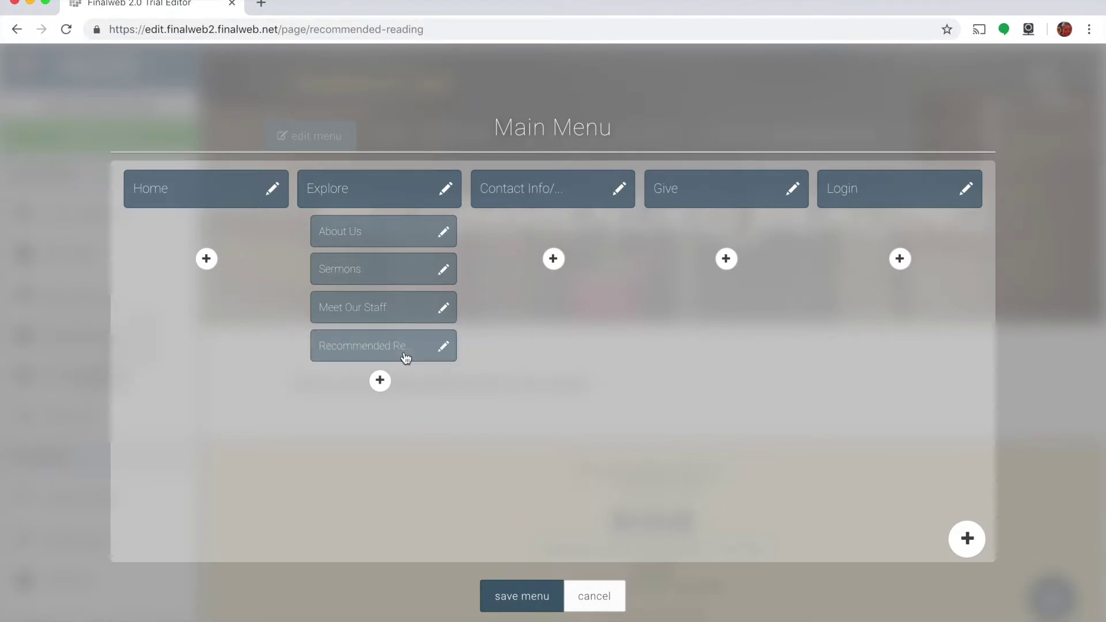
{"action": "left_click", "coordinate": [549, 597]}
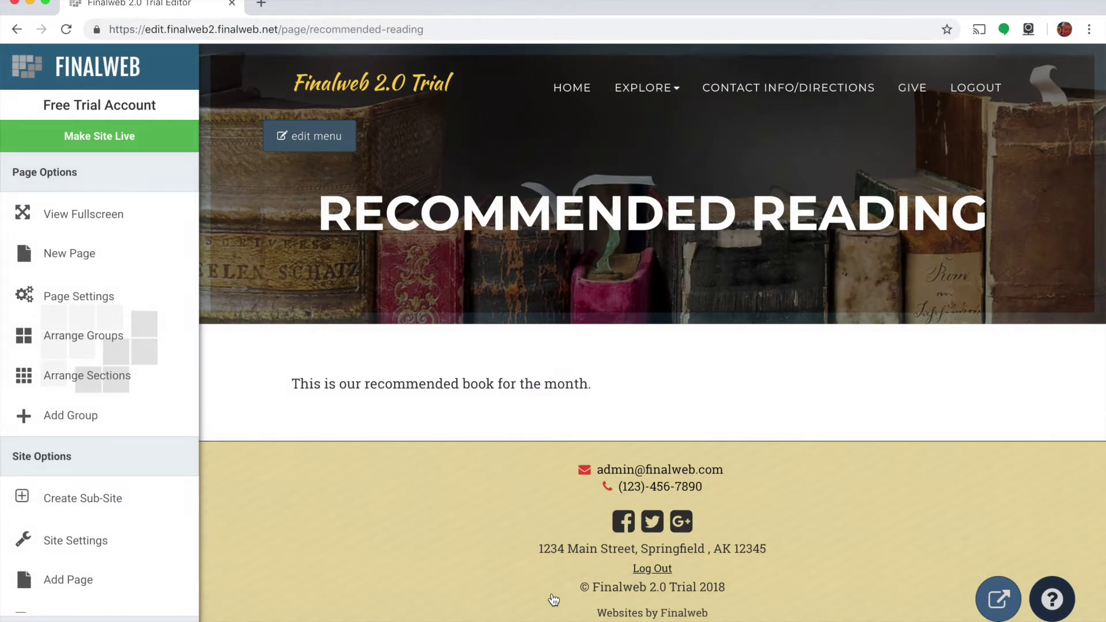
{"action": "left_click", "coordinate": [643, 91]}
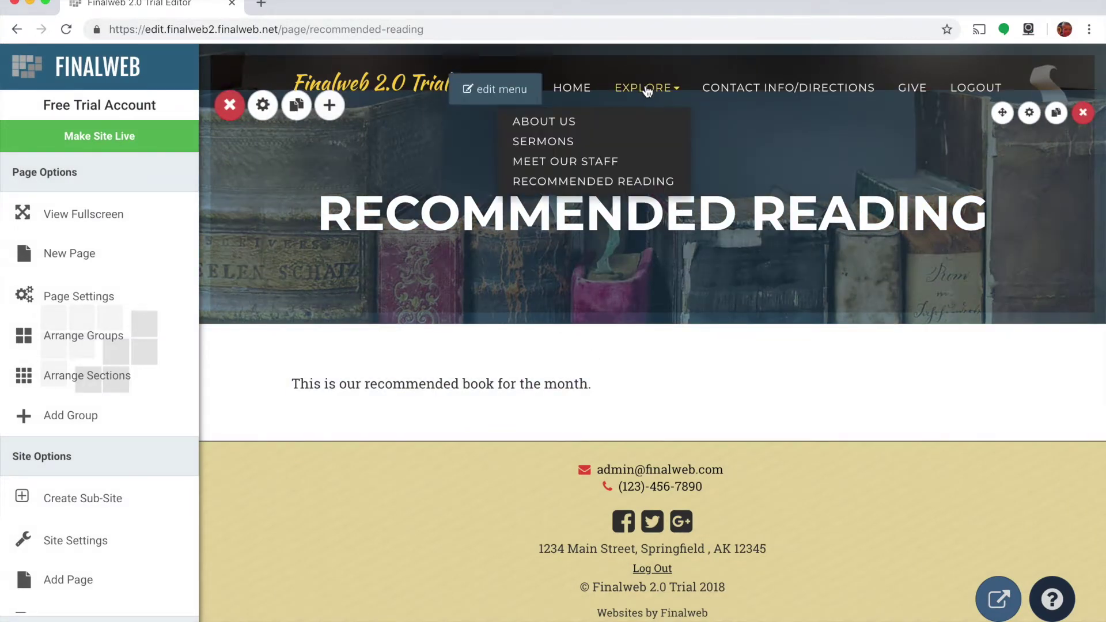
{"action": "left_click", "coordinate": [592, 277]}
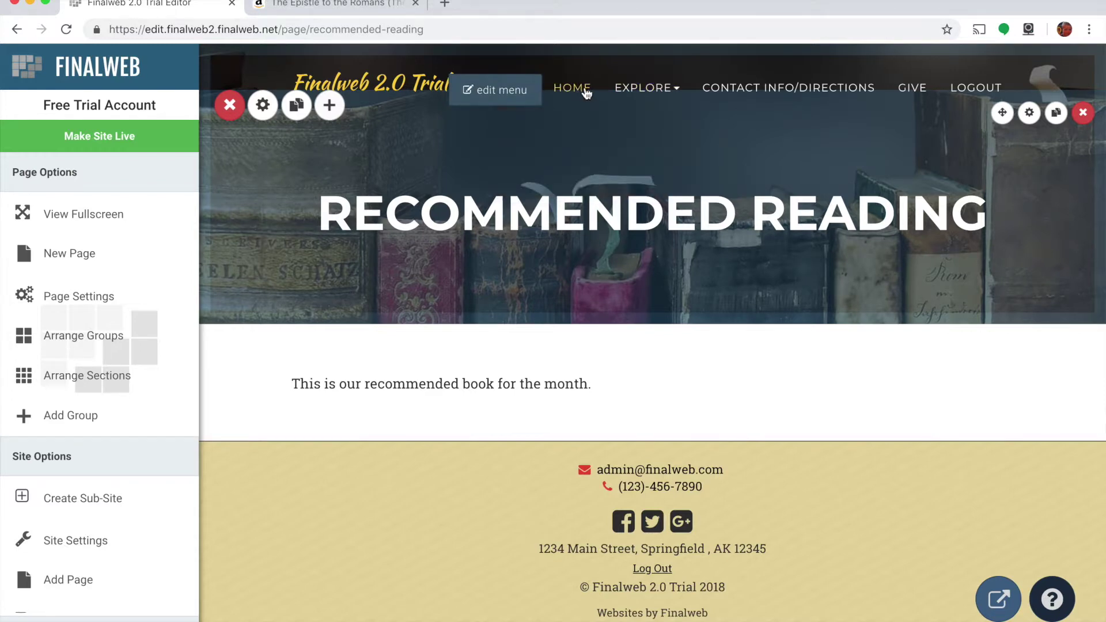
- Go to the HOME page and scroll down to the Sermons, Calendar and Give tiles
{"action": "mouse_move", "coordinate": [645, 99]}
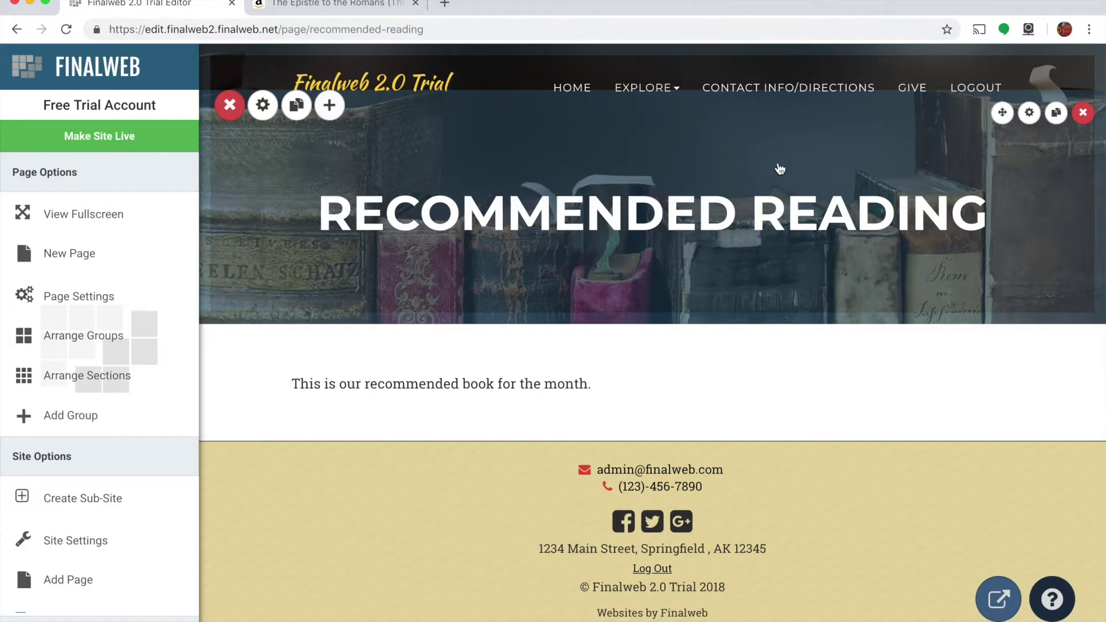
{"action": "mouse_move", "coordinate": [586, 89]}
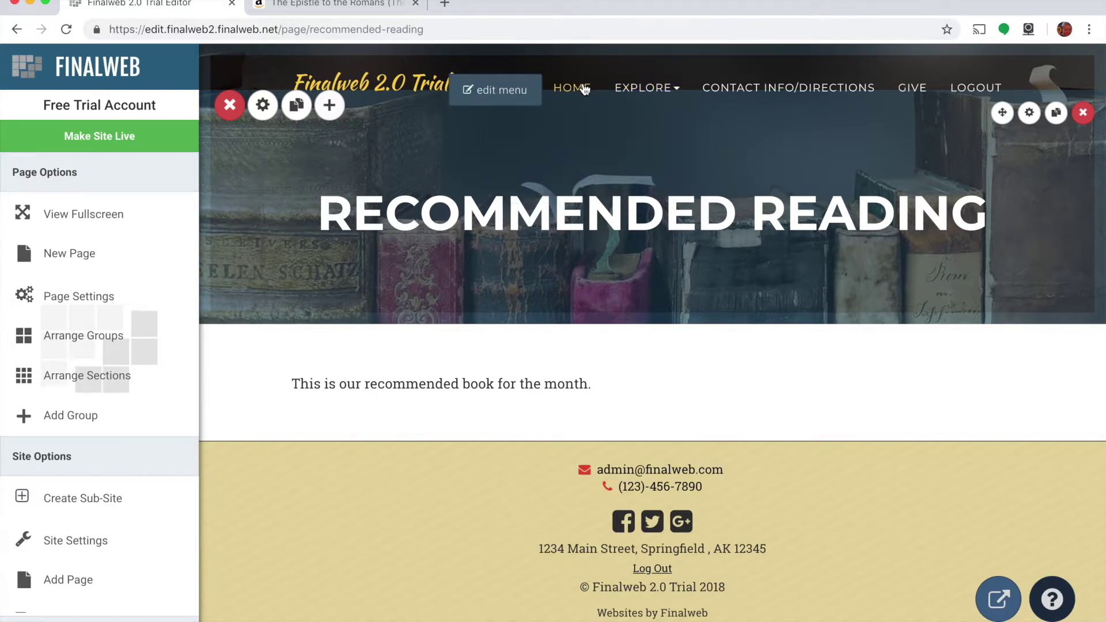
{"action": "left_click", "coordinate": [585, 88]}
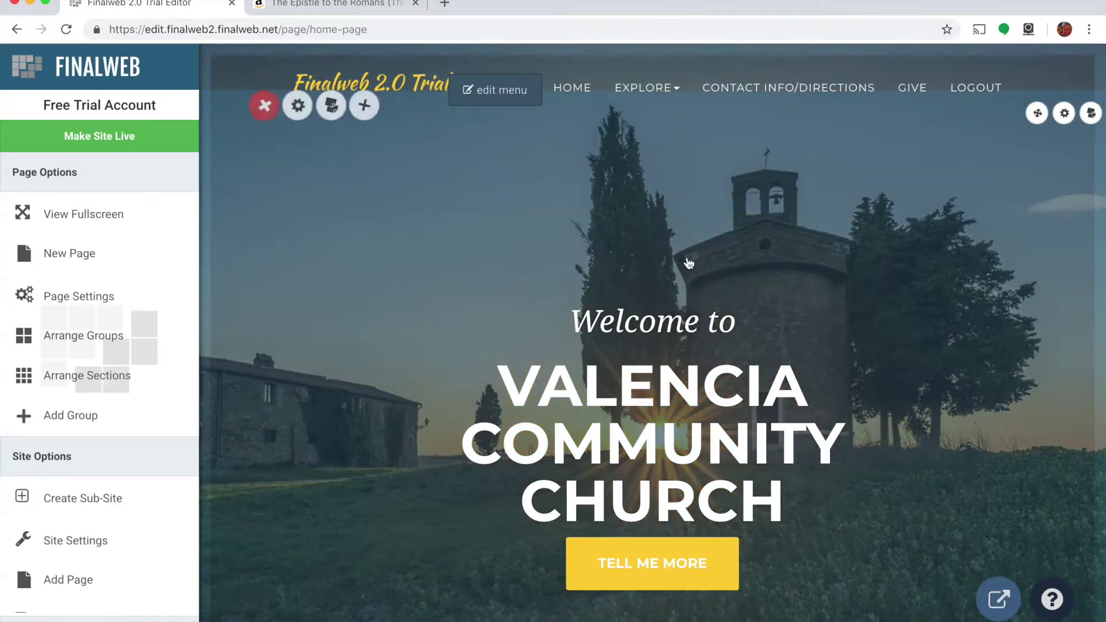
{"action": "scroll", "coordinate": [690, 264], "scroll_direction": "down", "scroll_amount": 10}
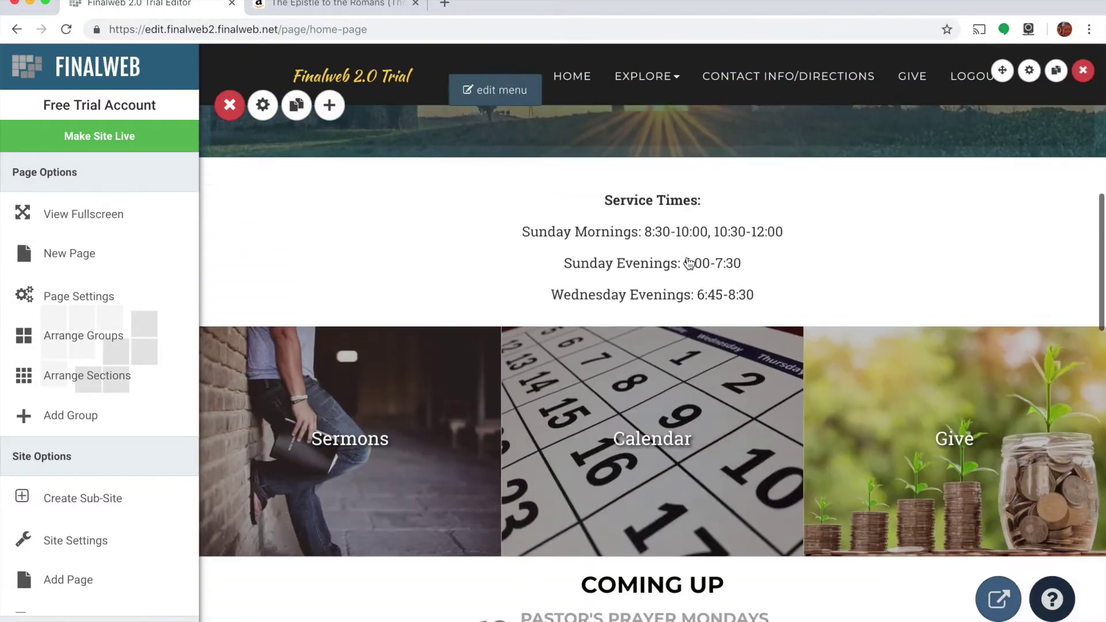
{"action": "scroll", "coordinate": [688, 262], "scroll_direction": "down", "scroll_amount": 3}
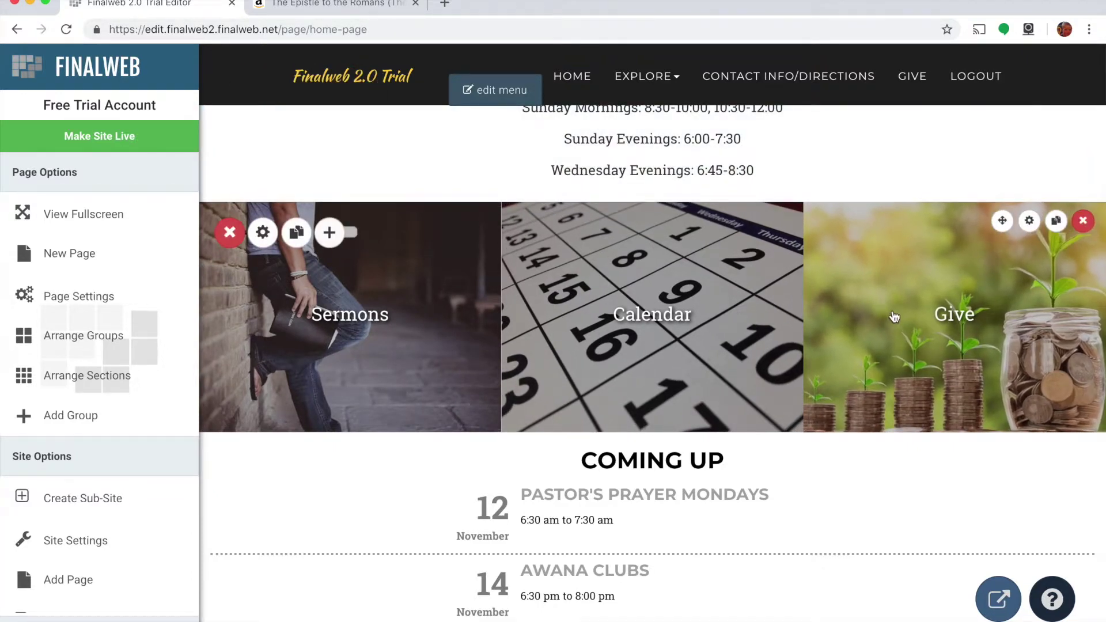
- Add a new tile to the row with a stock photo found by searching 'book'
{"action": "left_click", "coordinate": [1029, 223]}
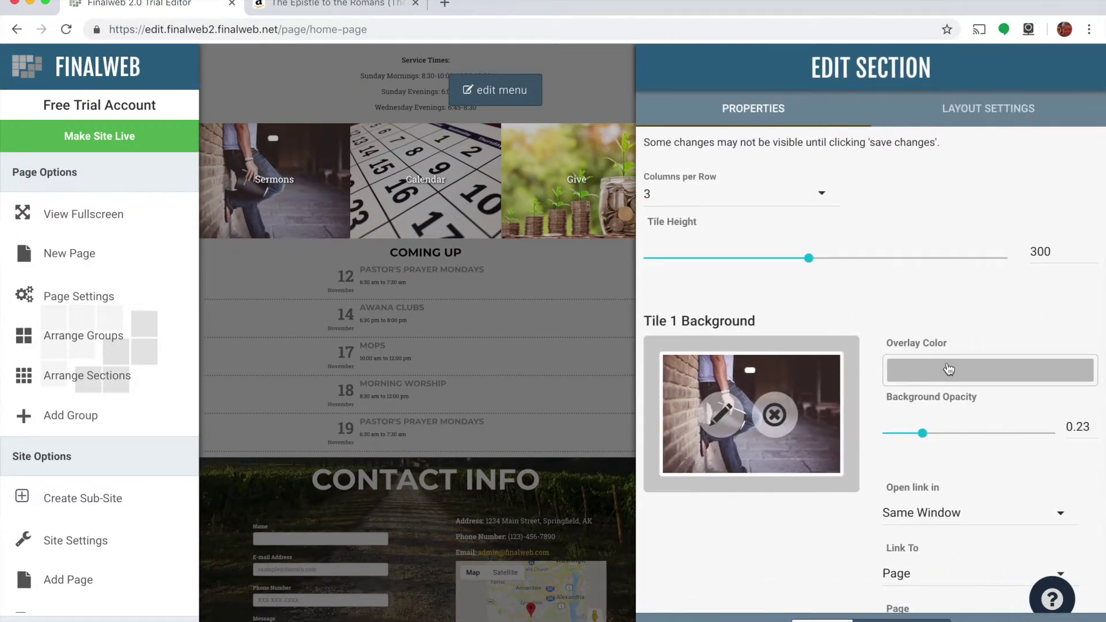
{"action": "scroll", "coordinate": [948, 370], "scroll_direction": "down", "scroll_amount": 15}
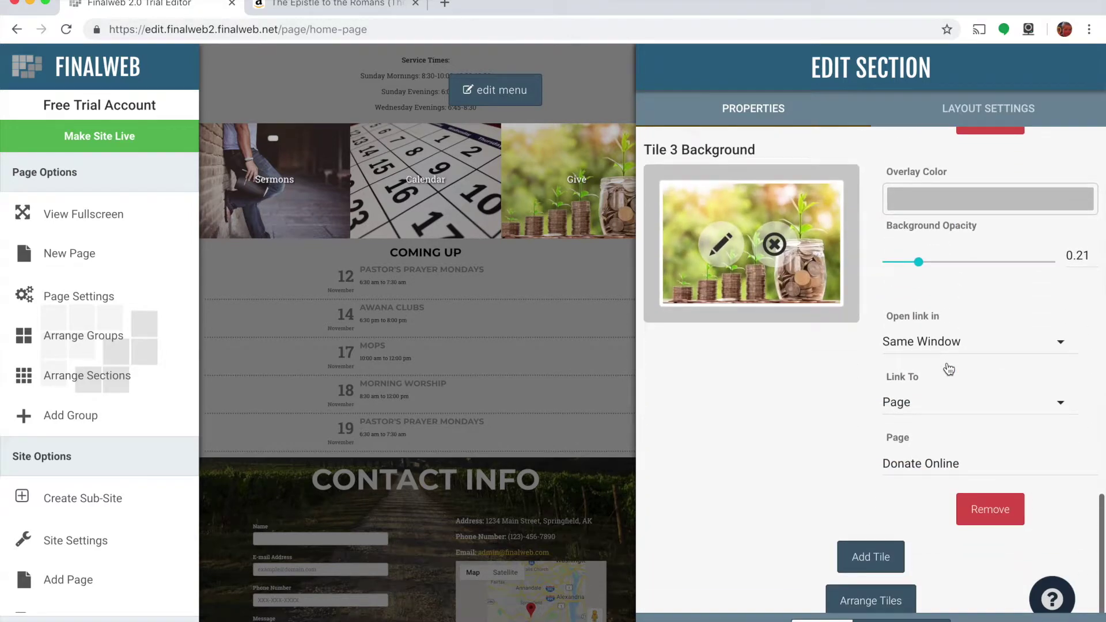
{"action": "left_click", "coordinate": [877, 555]}
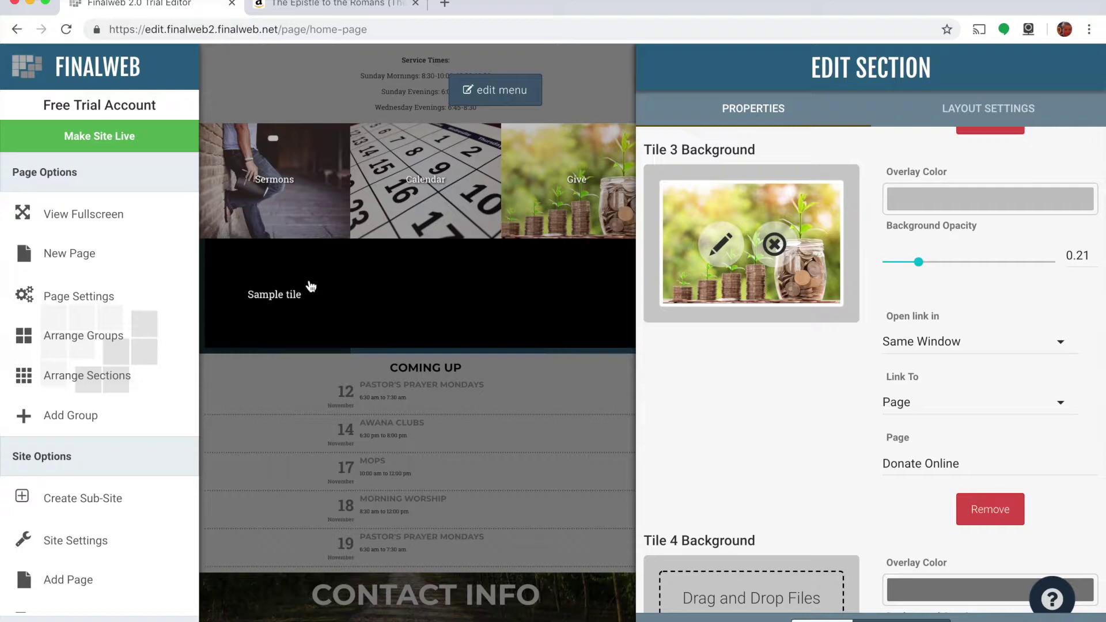
{"action": "scroll", "coordinate": [779, 383], "scroll_direction": "down", "scroll_amount": 5}
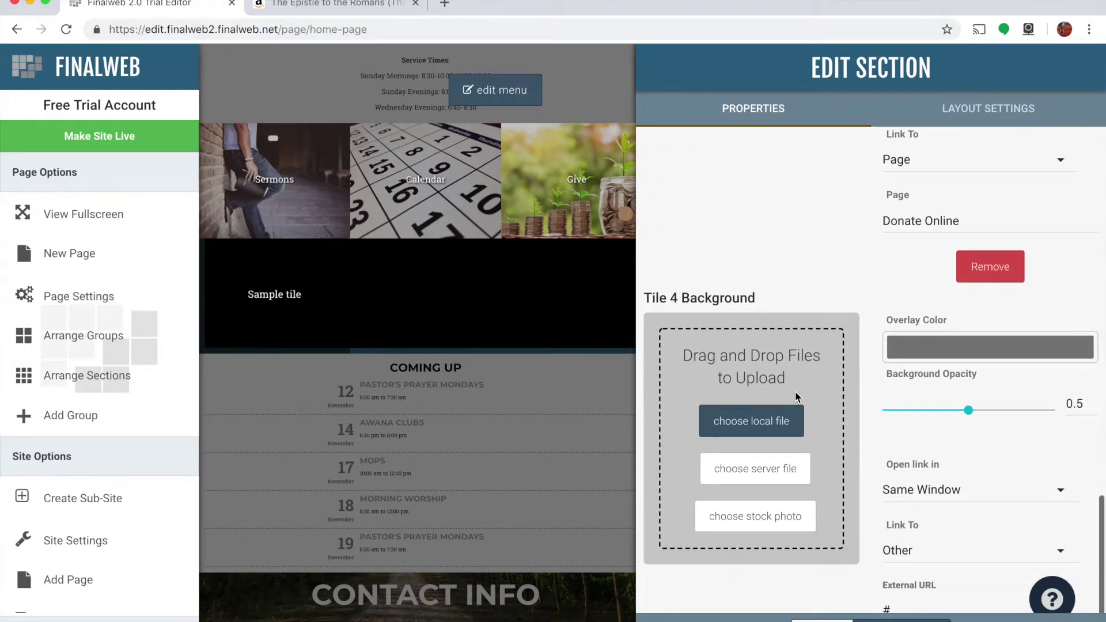
{"action": "left_click", "coordinate": [754, 507]}
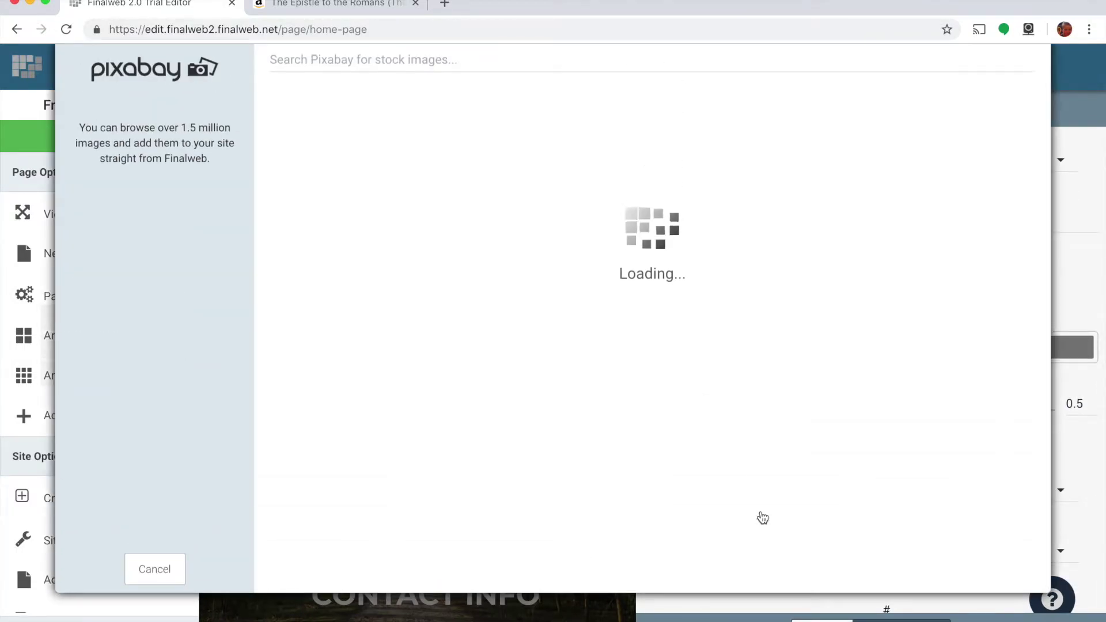
{"action": "left_click", "coordinate": [353, 60]}
{"action": "type", "text": "book"}
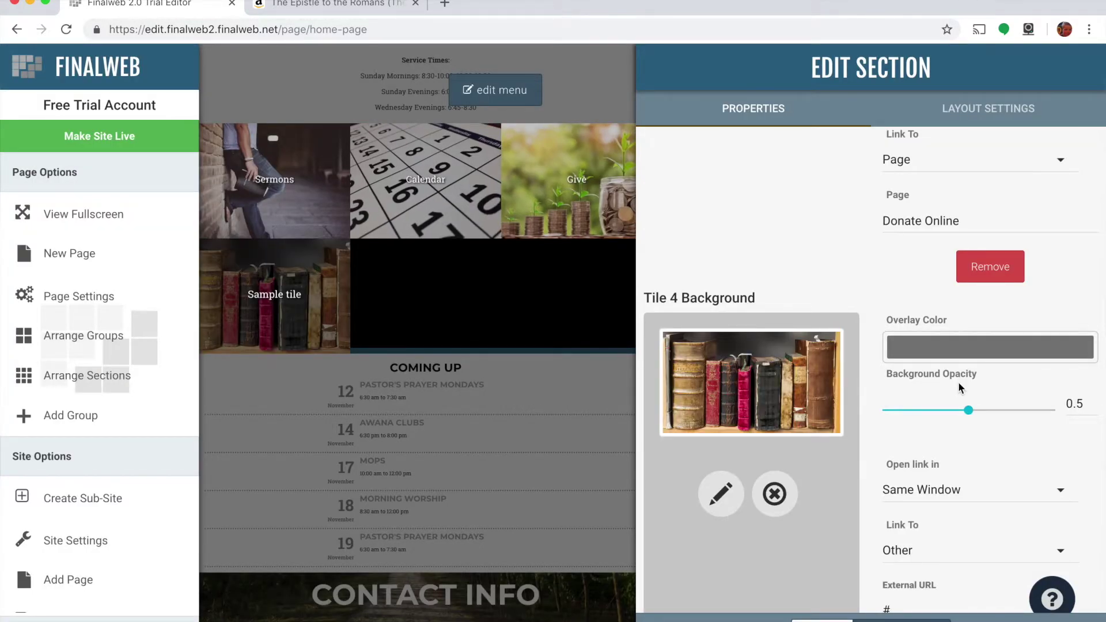
{"action": "scroll", "coordinate": [950, 461], "scroll_direction": "down", "scroll_amount": 3}
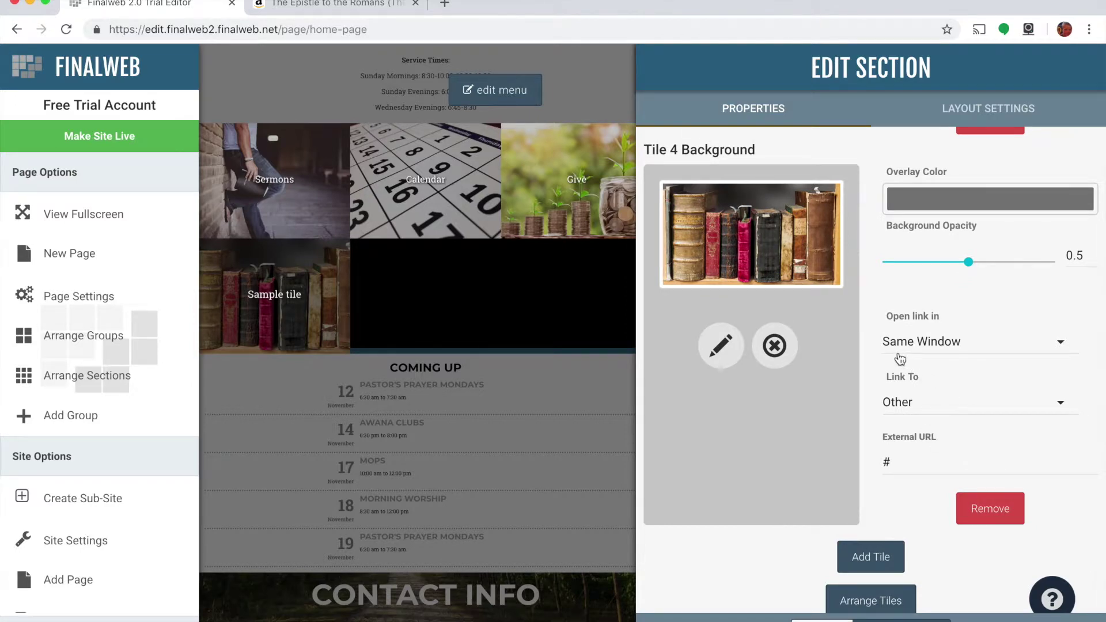
- Link the new tile to the Recommended Reading page
{"action": "left_click", "coordinate": [916, 411]}
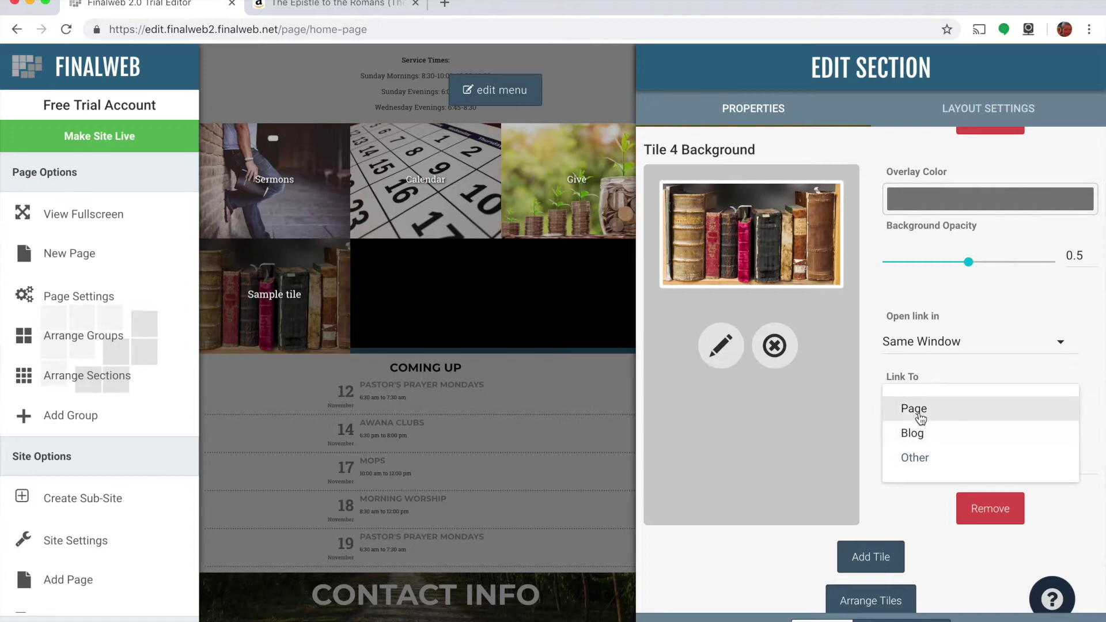
{"action": "left_click", "coordinate": [916, 413]}
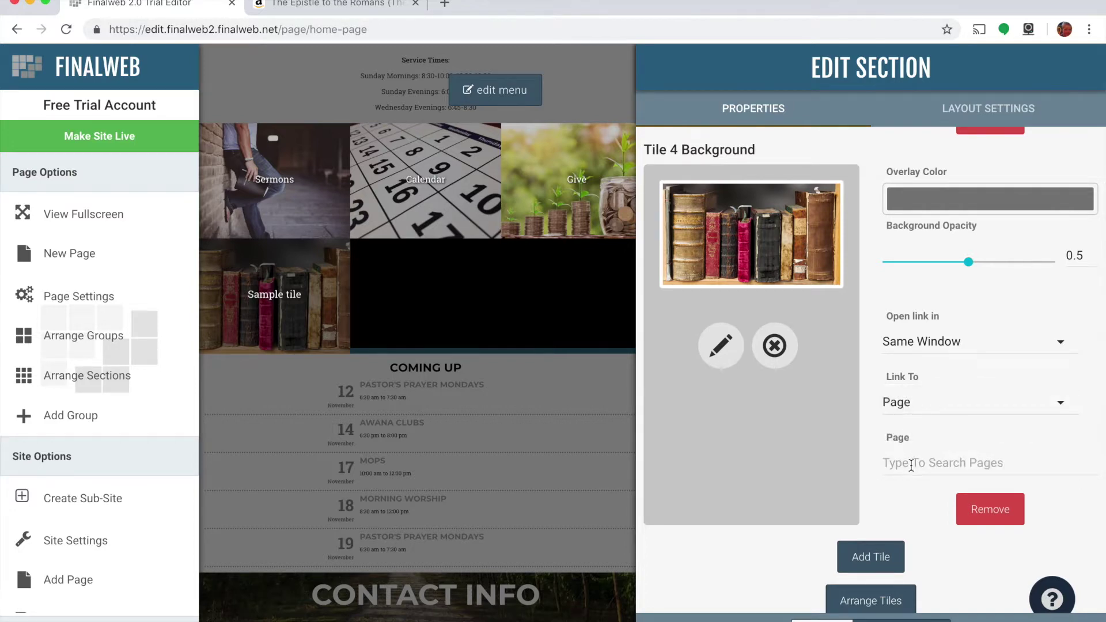
{"action": "left_click", "coordinate": [911, 465]}
{"action": "type", "text": "Rec"}
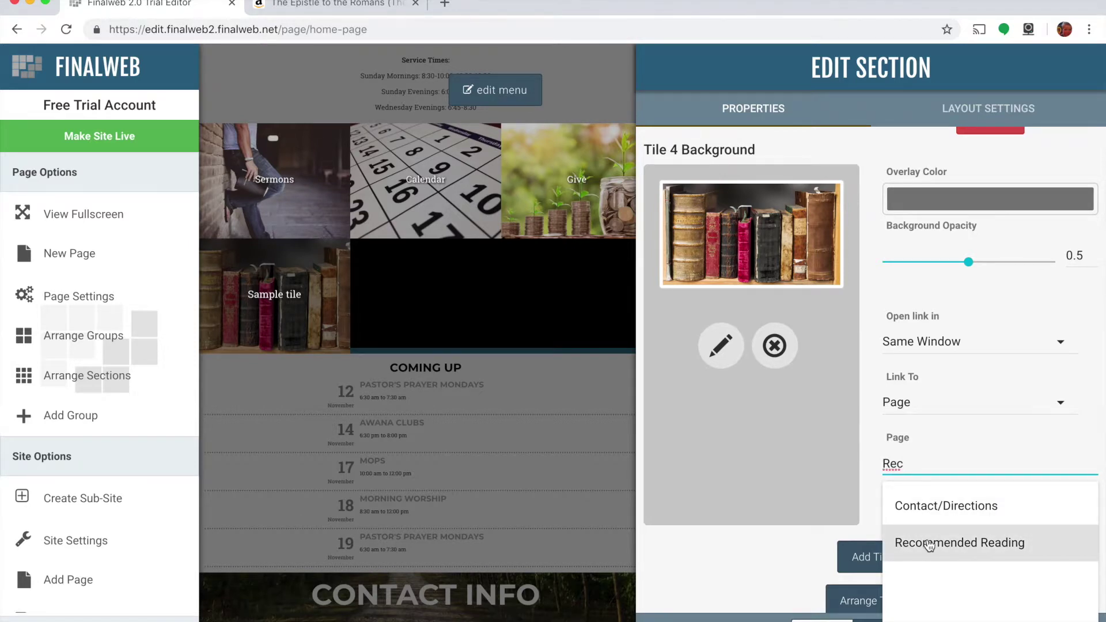
{"action": "left_click", "coordinate": [929, 544]}
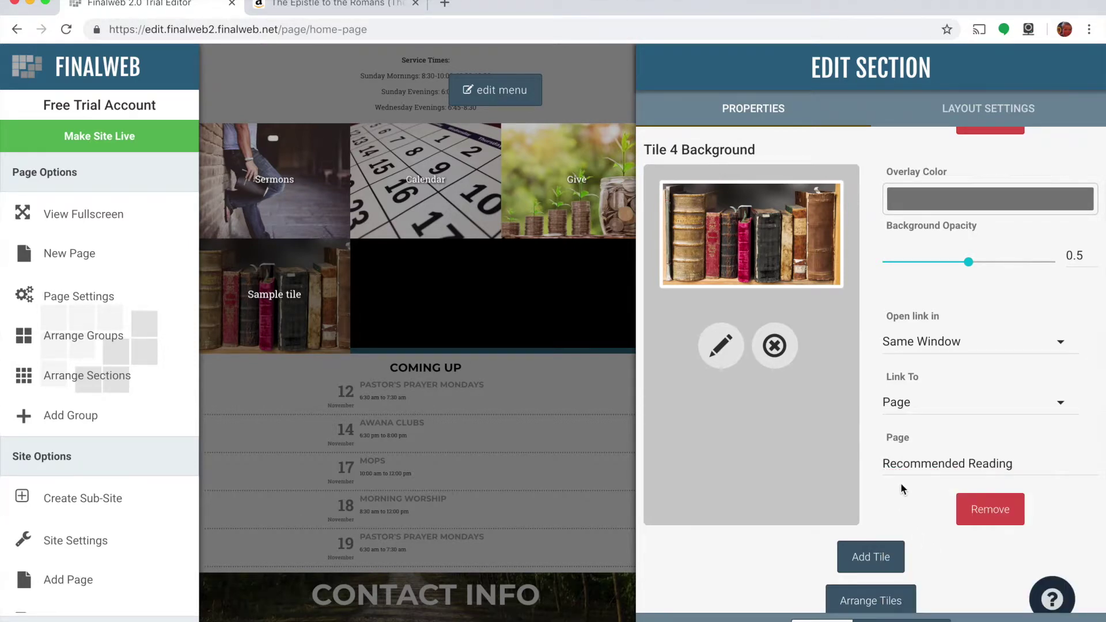
- Set the tile section's Columns per Row to 4 and close its settings
{"action": "scroll", "coordinate": [827, 355], "scroll_direction": "up", "scroll_amount": 15}
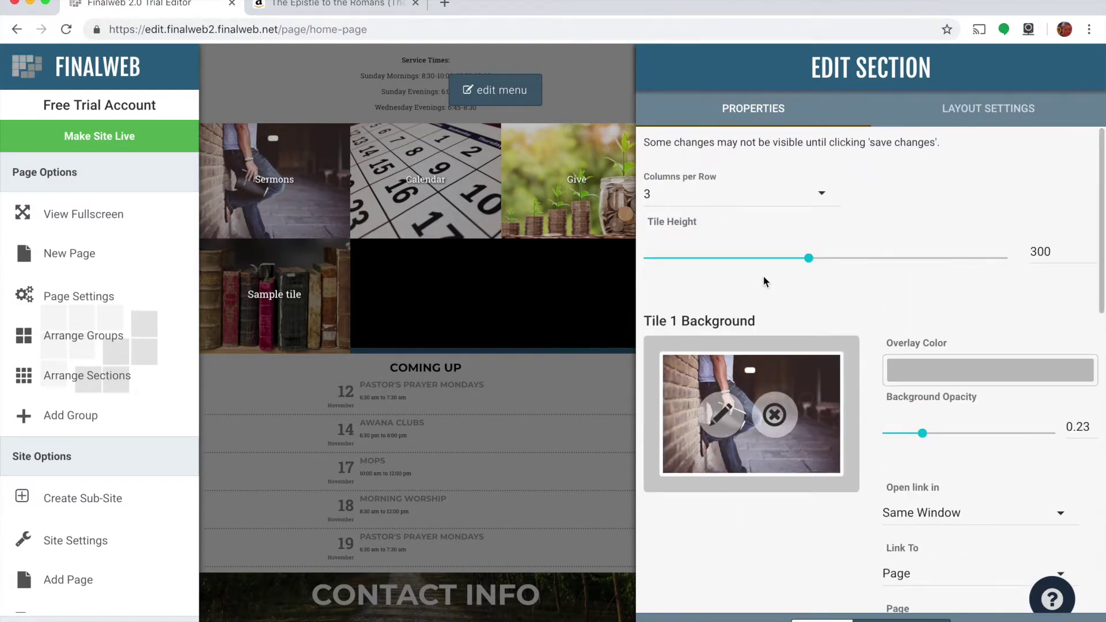
{"action": "left_click", "coordinate": [659, 198]}
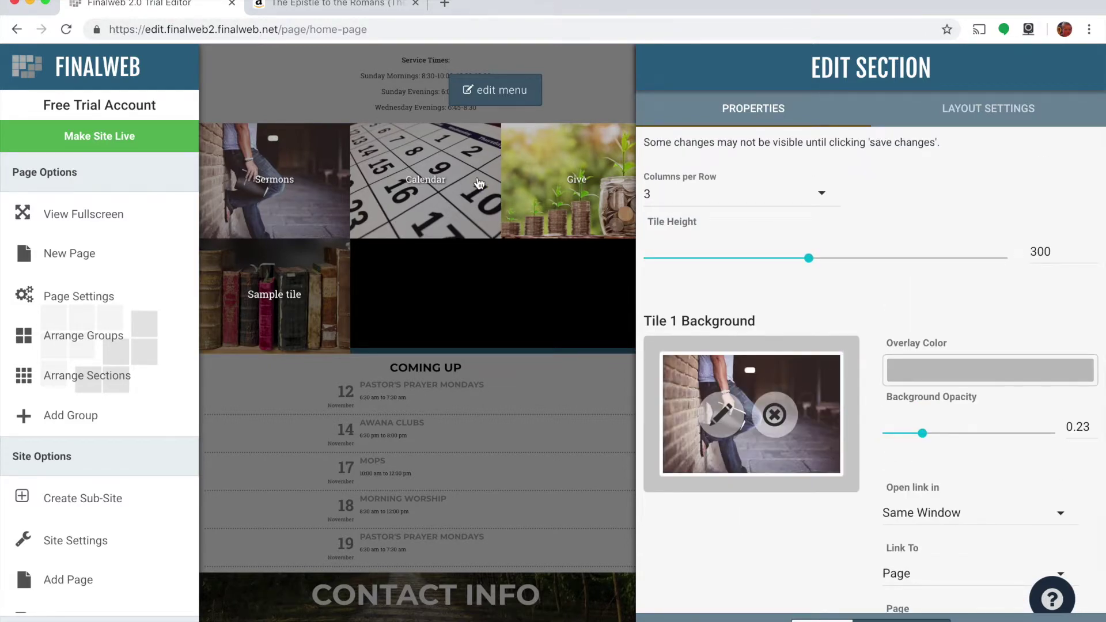
{"action": "key", "text": "BackSpace"}
{"action": "left_click", "coordinate": [691, 202]}
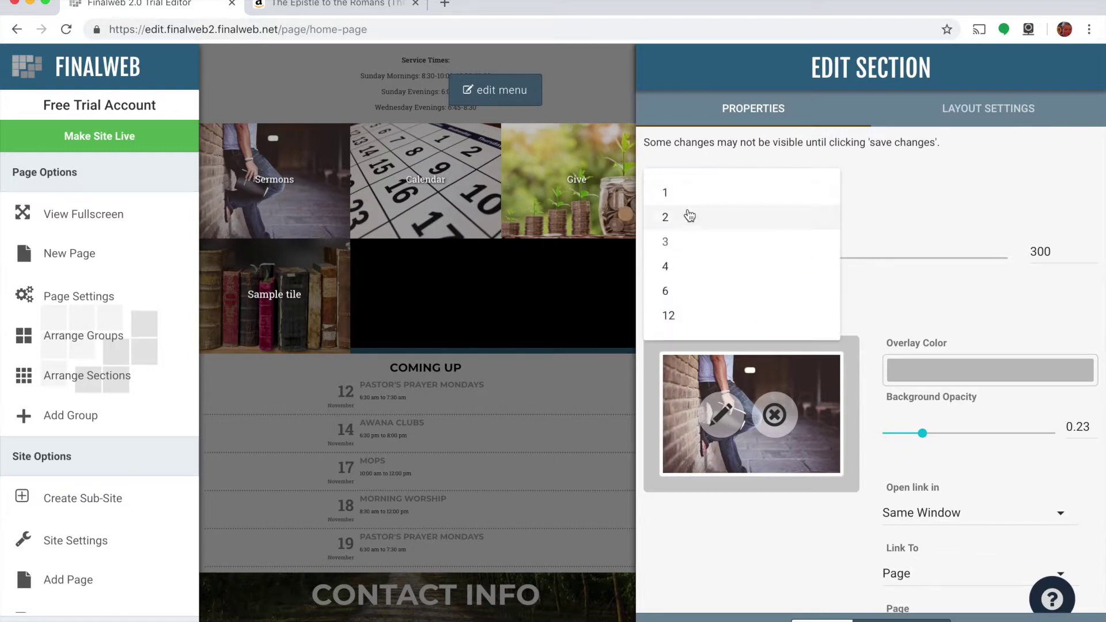
{"action": "left_click", "coordinate": [684, 267]}
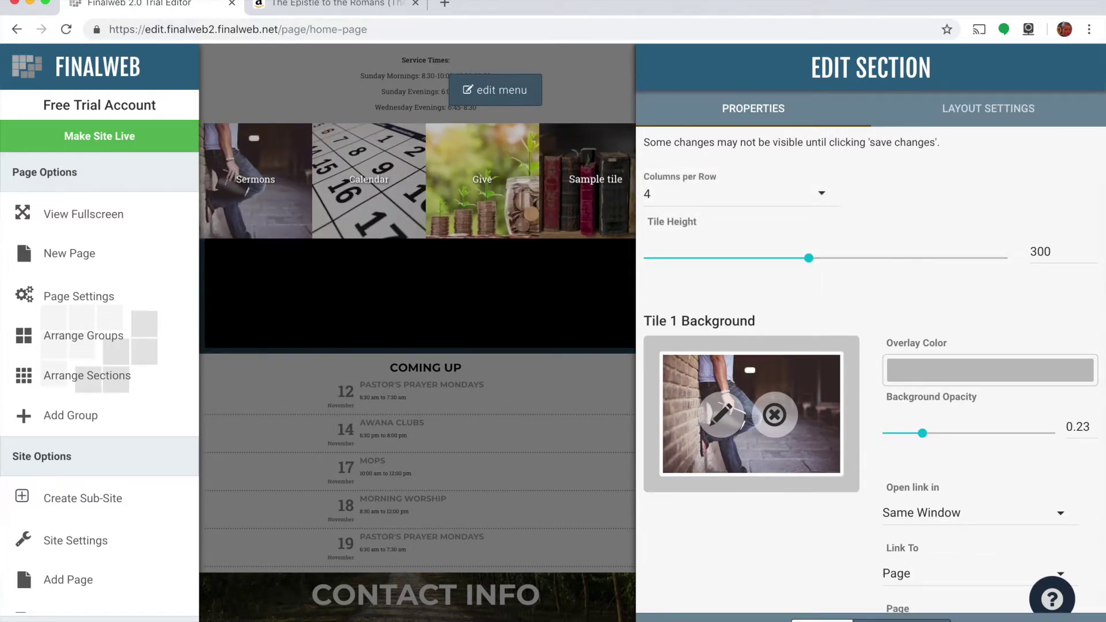
{"action": "key", "text": "Escape"}
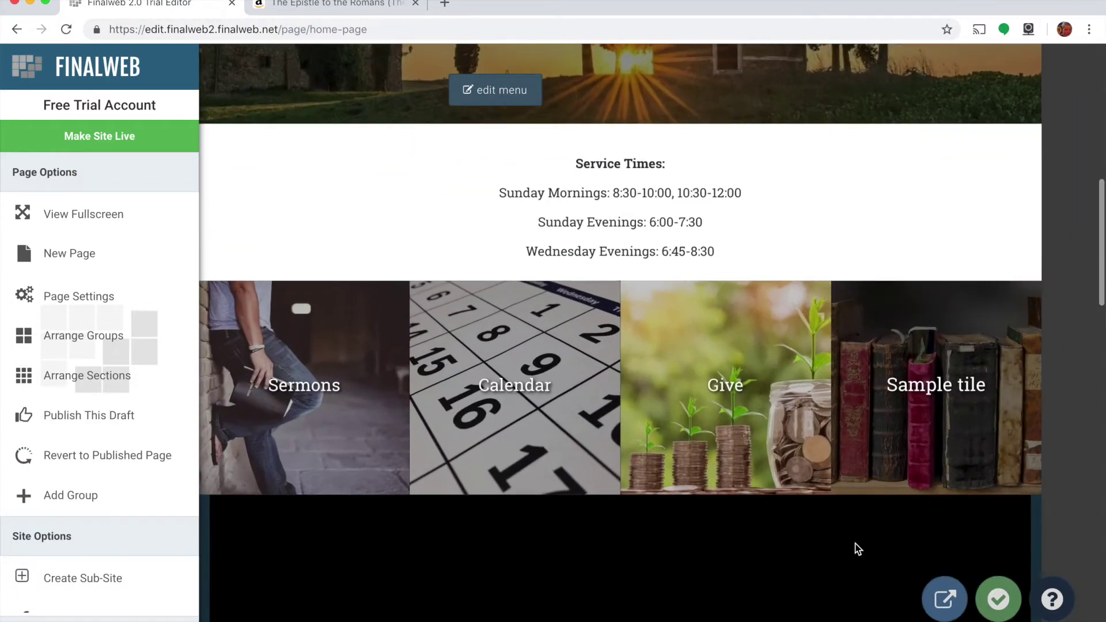
- Replace the fourth tile's Sample heading with 'Recommended Reading', save it, and publish the home page draft
{"action": "left_click", "coordinate": [982, 319]}
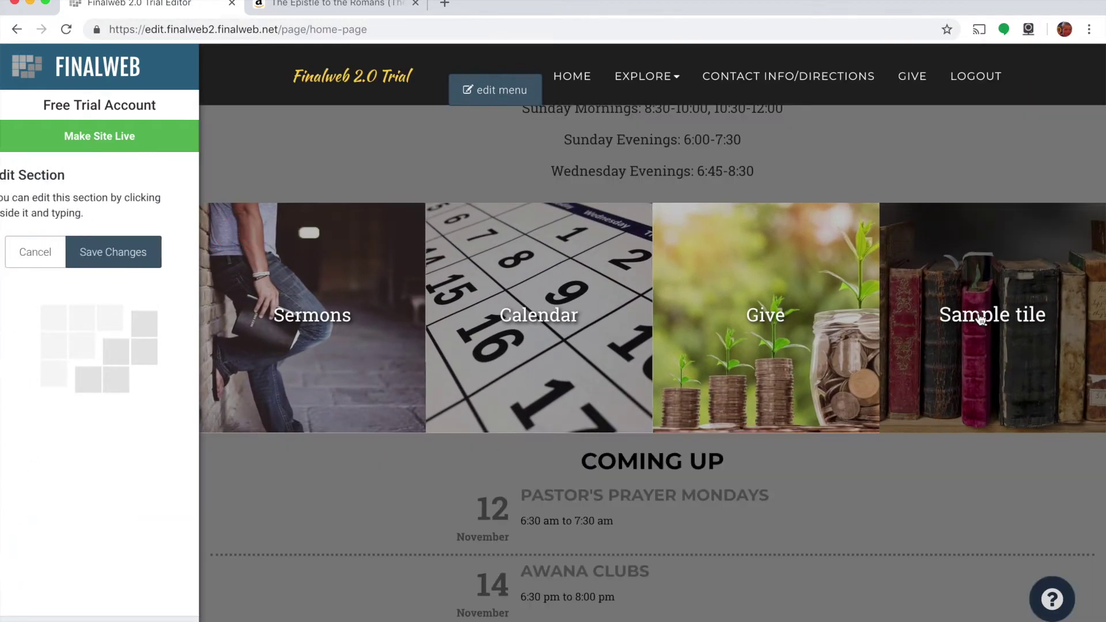
{"action": "left_click_drag", "start_coordinate": [940, 315], "coordinate": [1046, 318]}
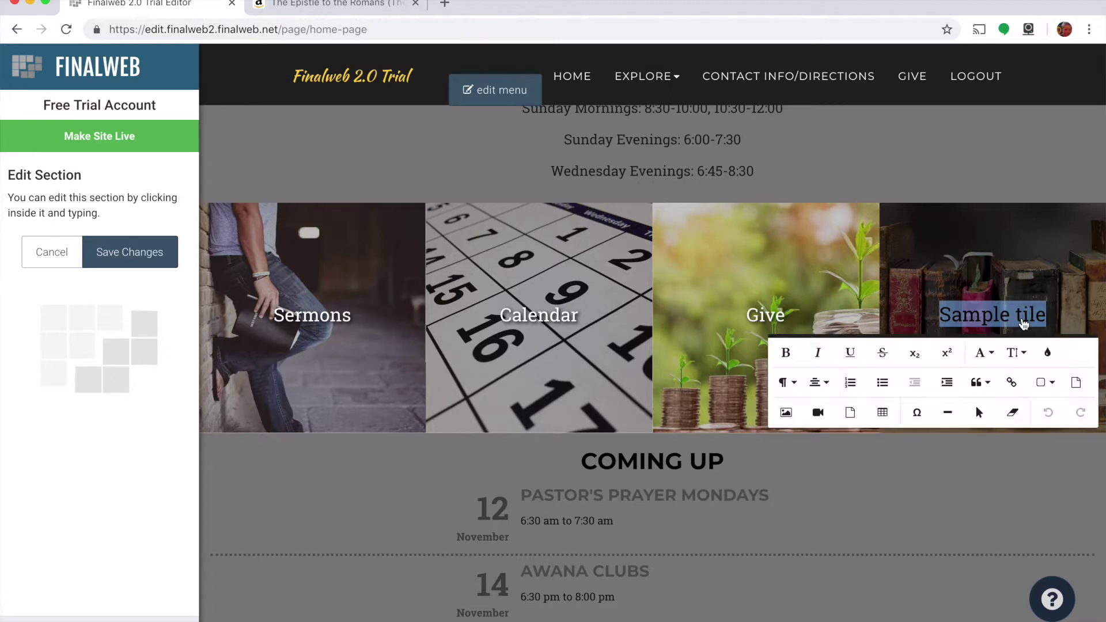
{"action": "type", "text": "Recommended"}
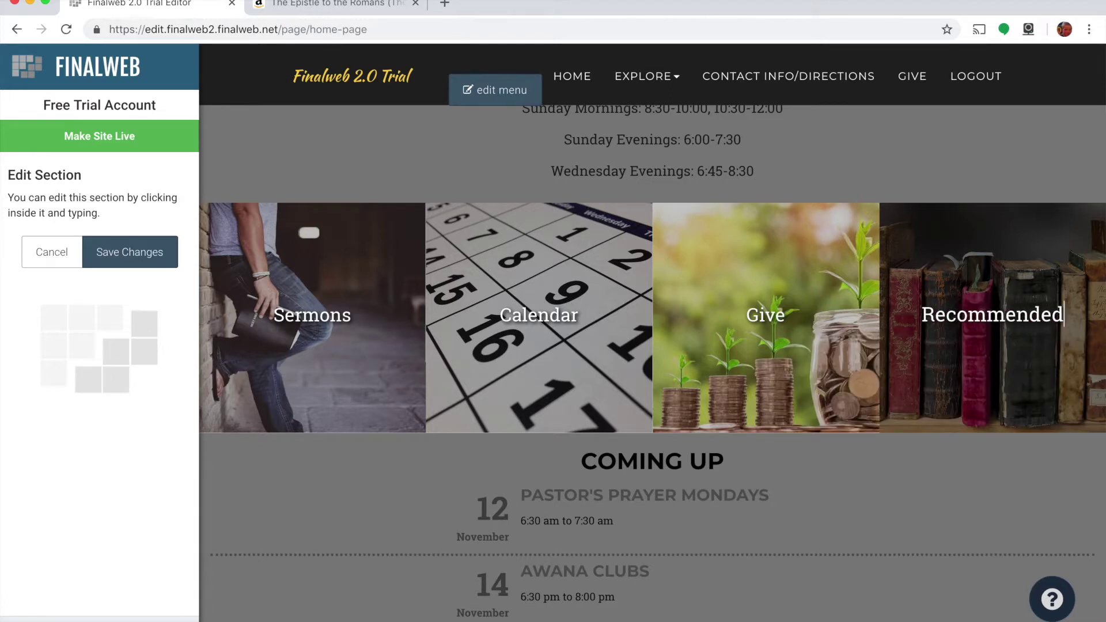
{"action": "type", "text": " Reading"}
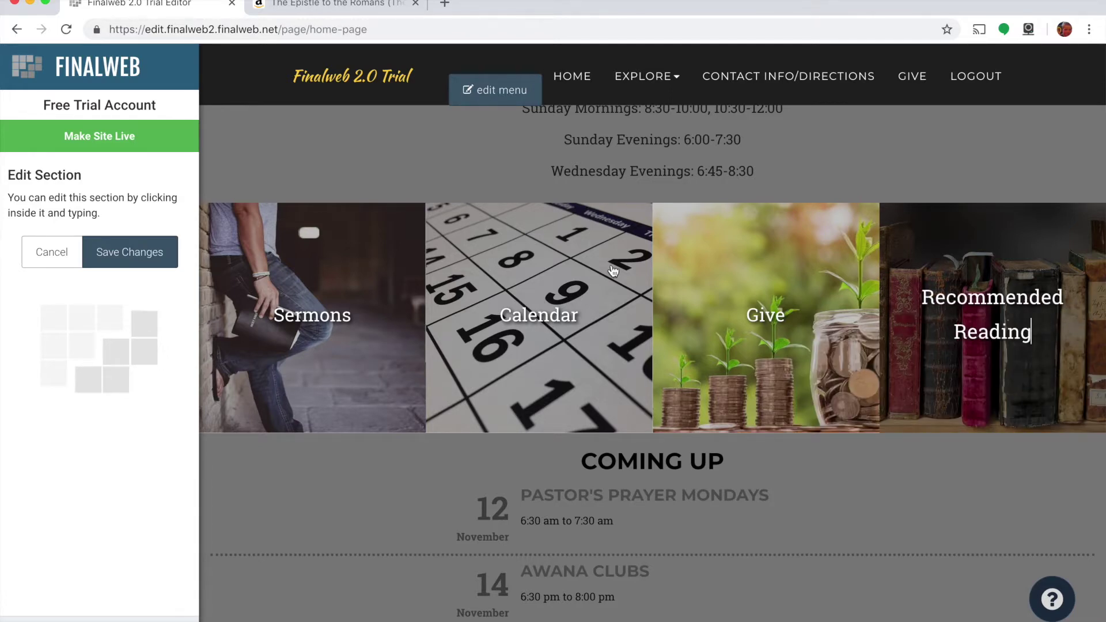
{"action": "left_click", "coordinate": [147, 251]}
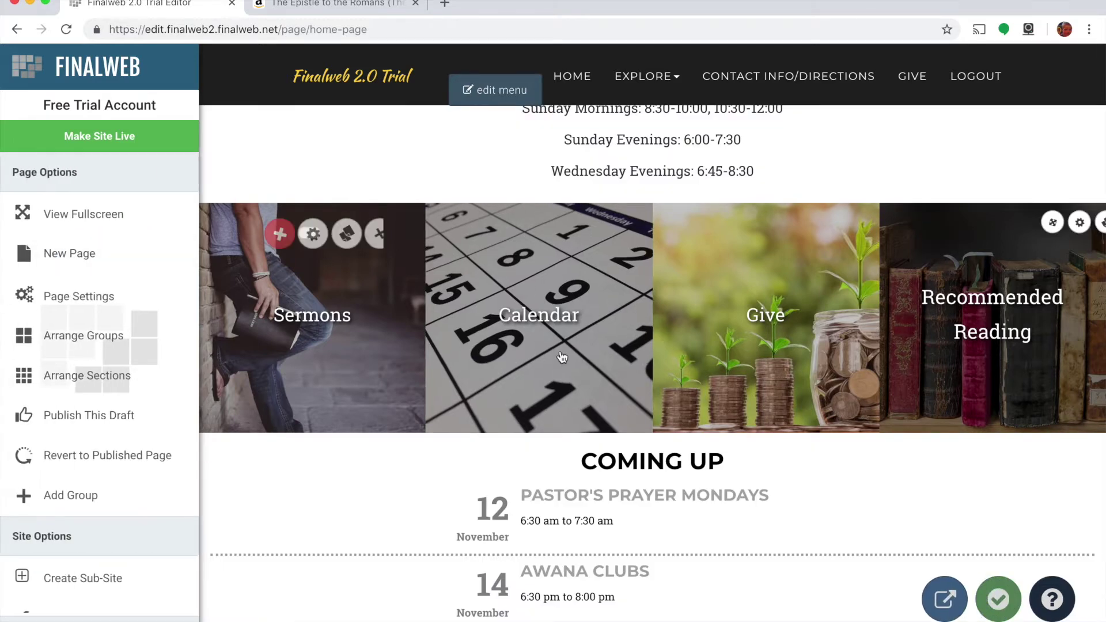
{"action": "left_click", "coordinate": [998, 600]}
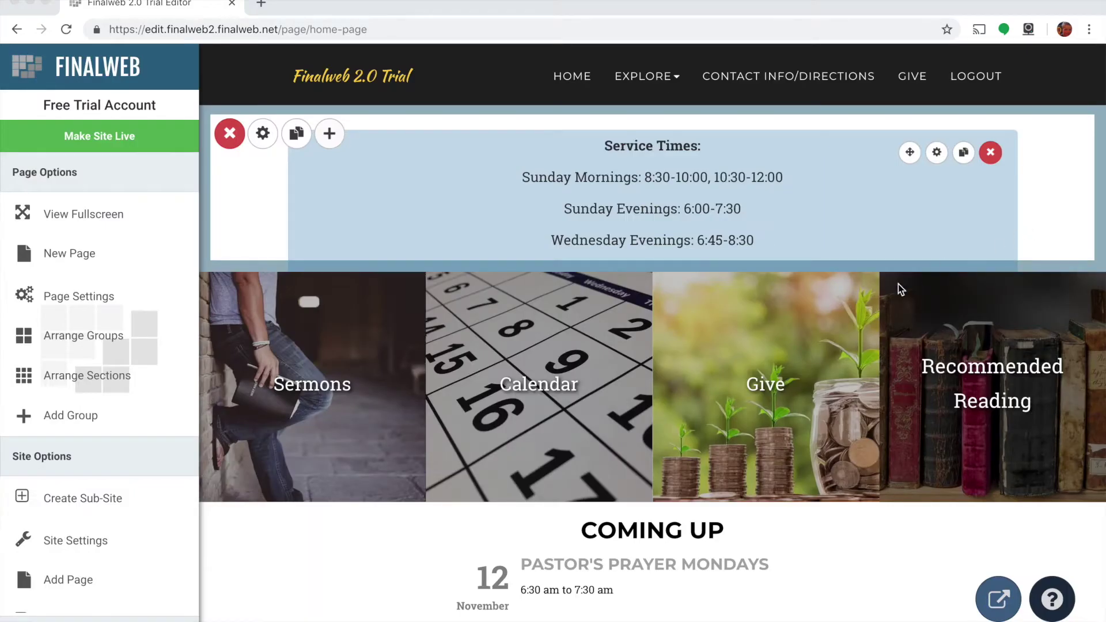
- Near the page bottom, add an empty Standard group containing a Plain Text section
{"action": "scroll", "coordinate": [898, 285], "scroll_direction": "down", "scroll_amount": 15}
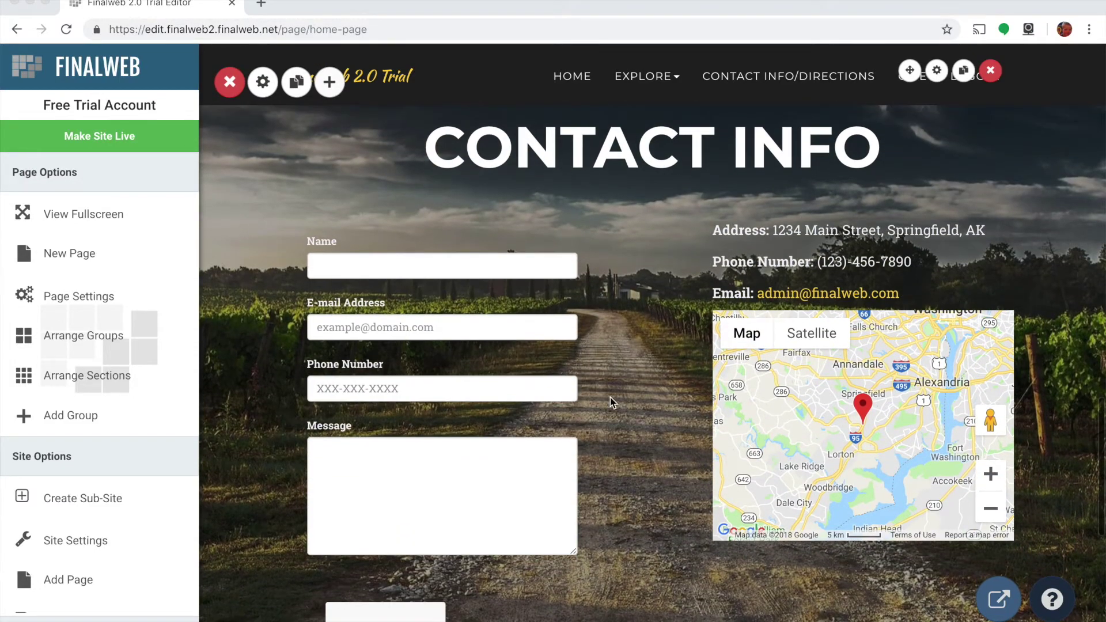
{"action": "scroll", "coordinate": [606, 400], "scroll_direction": "down", "scroll_amount": 5}
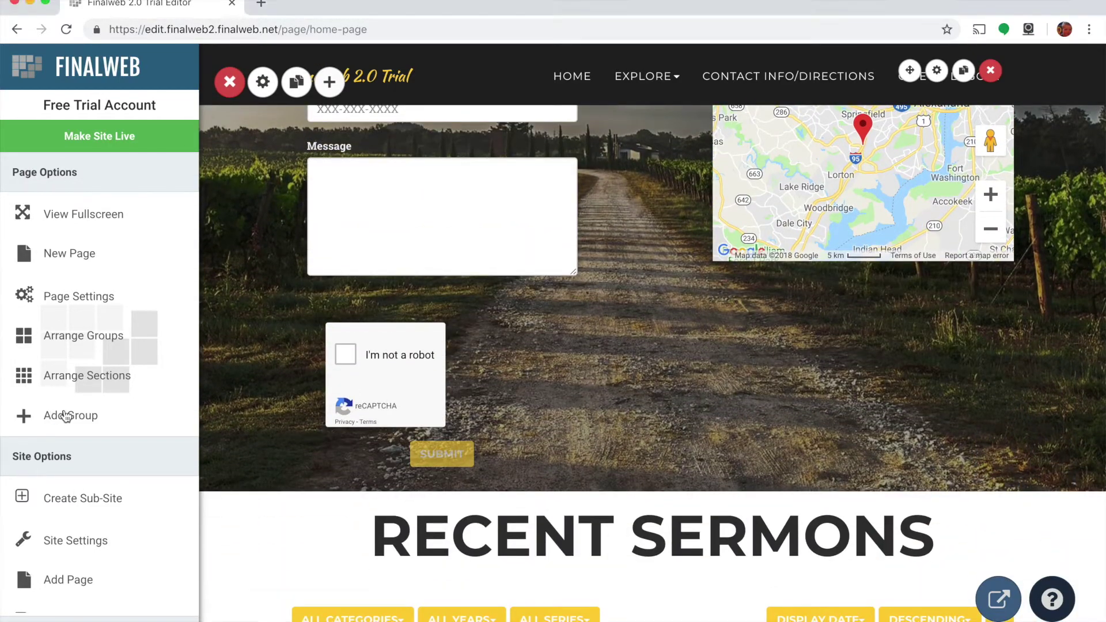
{"action": "left_click", "coordinate": [104, 418]}
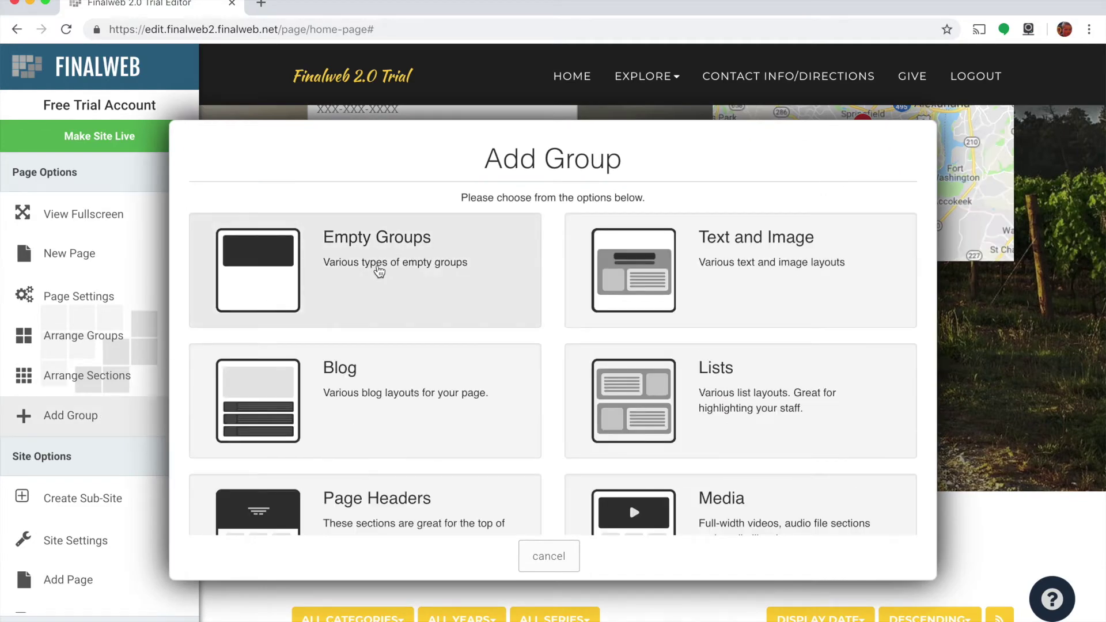
{"action": "left_click", "coordinate": [361, 245]}
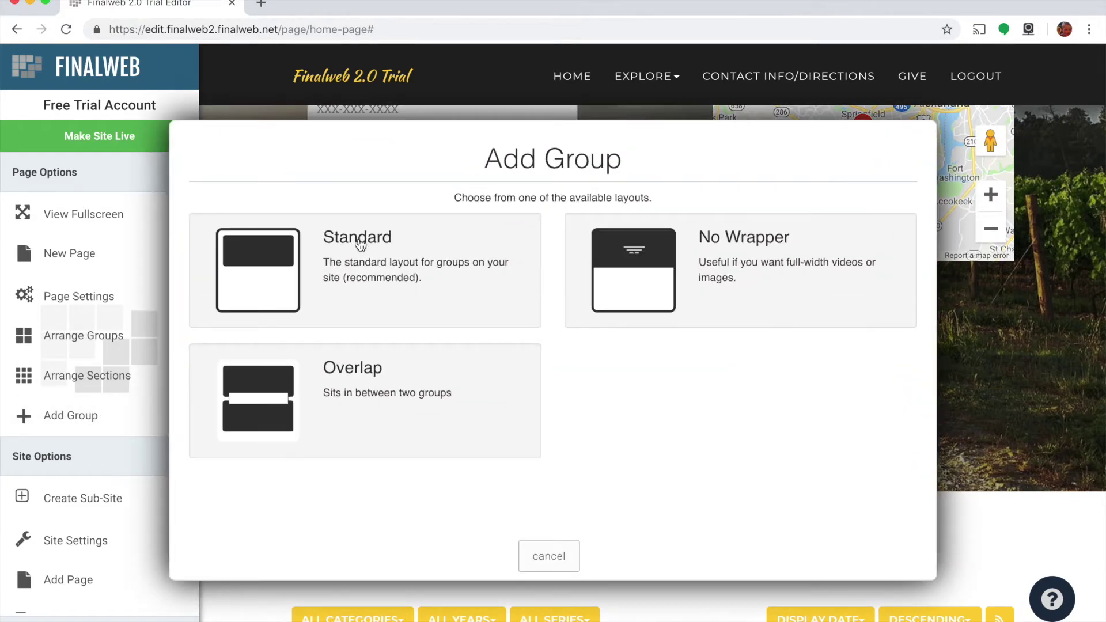
{"action": "left_click", "coordinate": [274, 257]}
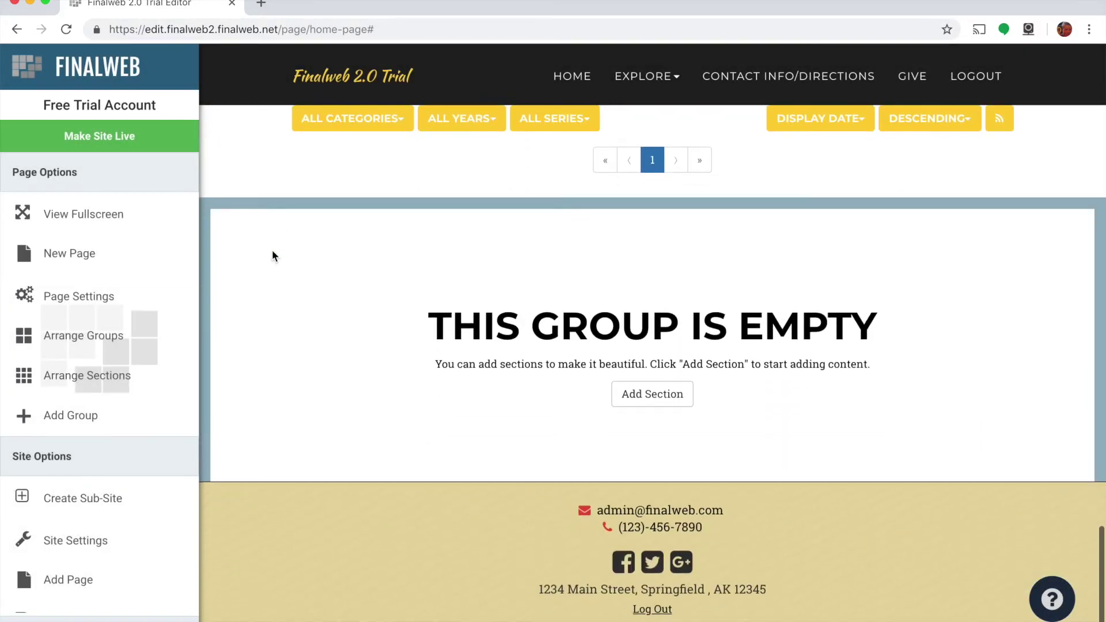
{"action": "left_click", "coordinate": [653, 401]}
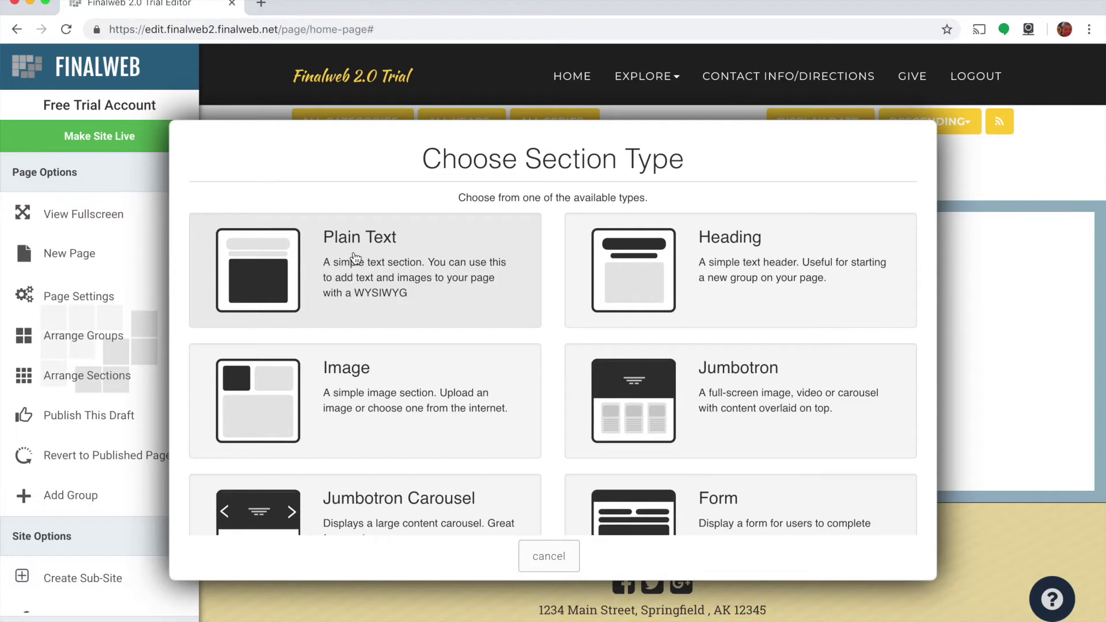
{"action": "left_click", "coordinate": [355, 257]}
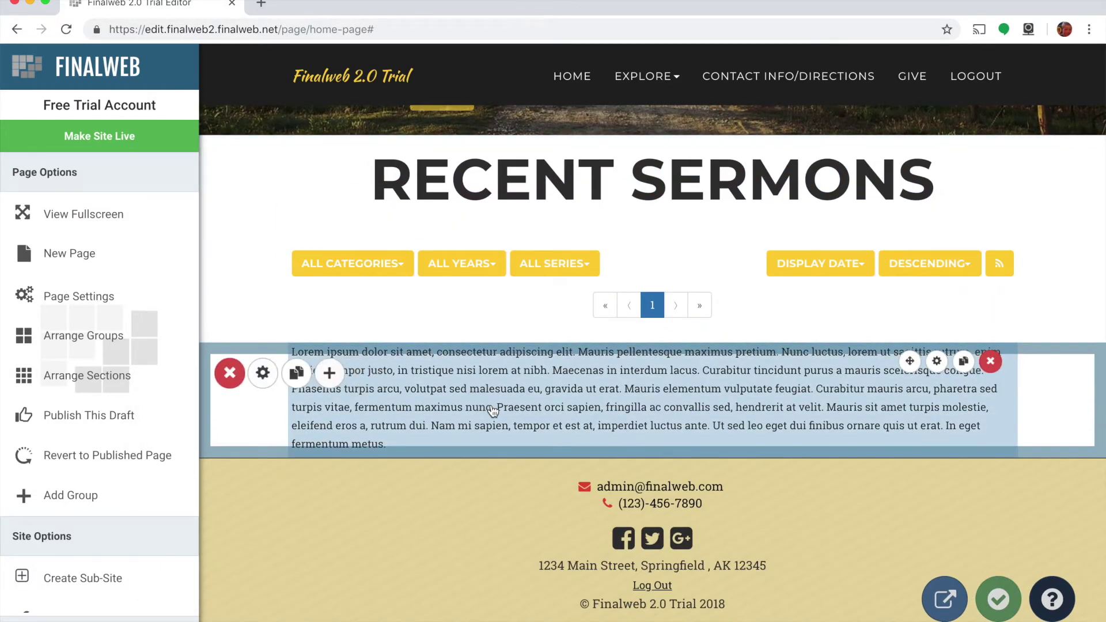
- Replace the placeholder with 'Click here to visit our church association website', save, and select 'Click' for editing
{"action": "left_click", "coordinate": [492, 410]}
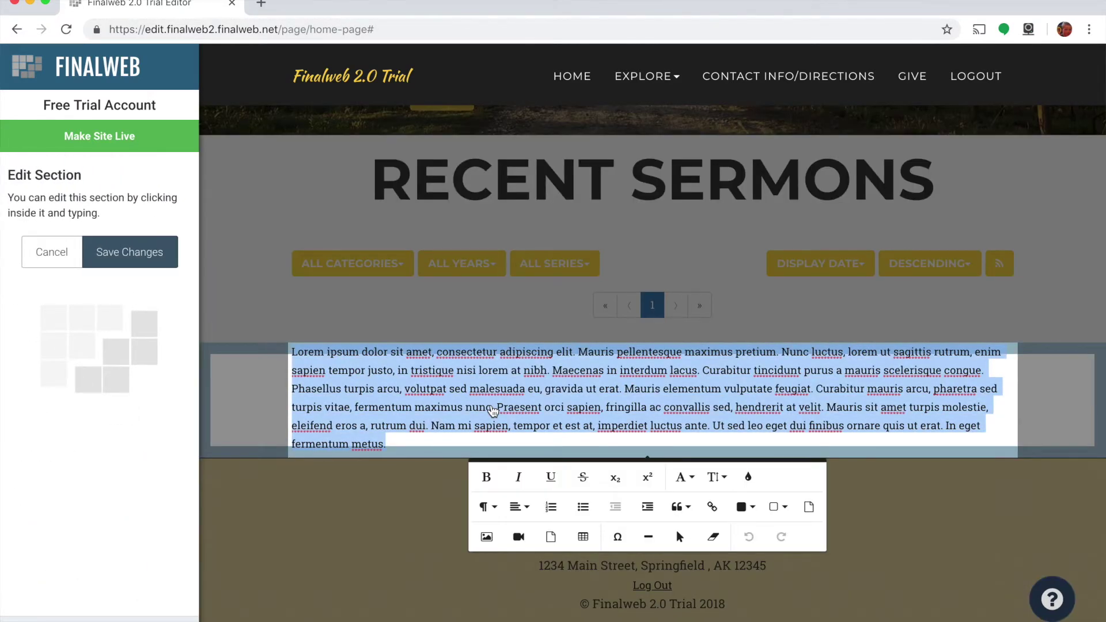
{"action": "type", "text": "Click here to"}
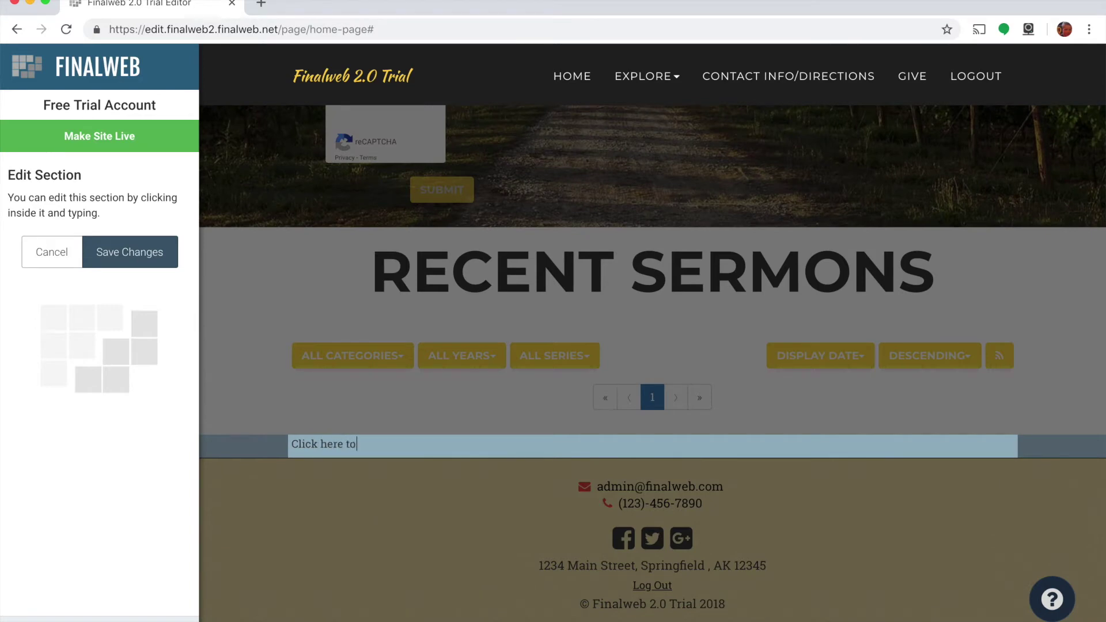
{"action": "type", "text": " visit our church association website."}
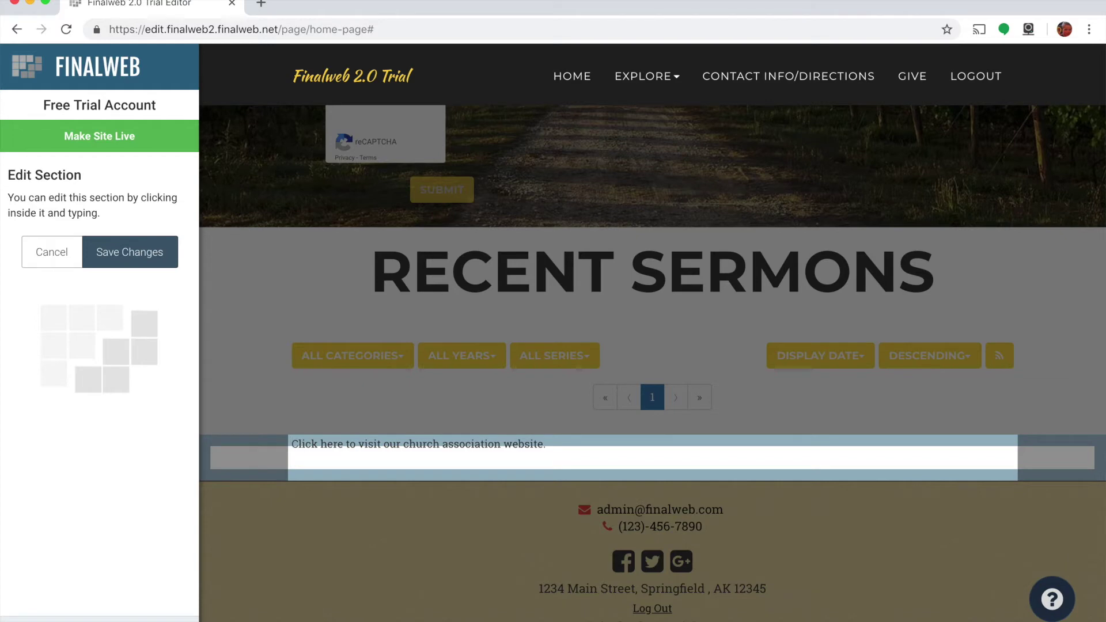
{"action": "left_click", "coordinate": [130, 254]}
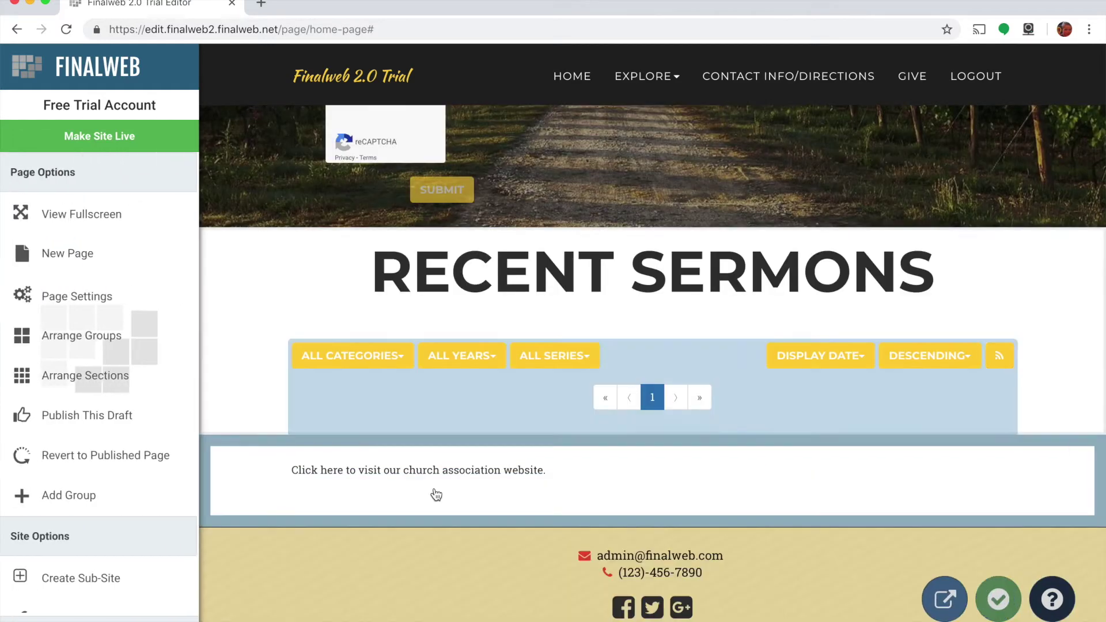
{"action": "mouse_move", "coordinate": [470, 492]}
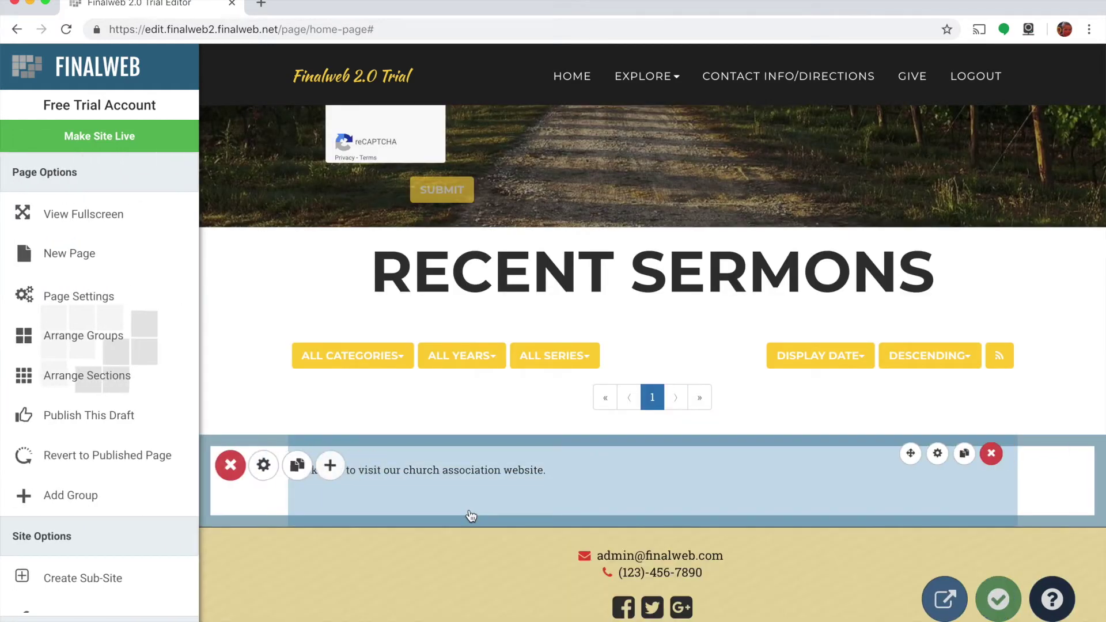
{"action": "left_click", "coordinate": [419, 477]}
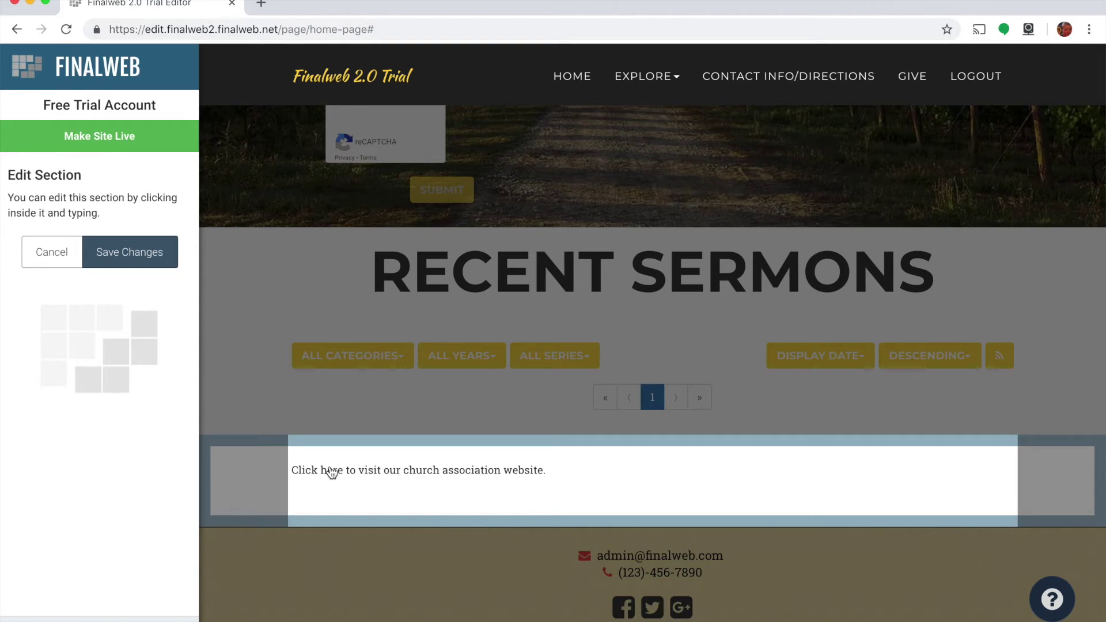
{"action": "double_click", "coordinate": [306, 472]}
{"action": "left_click_drag", "start_coordinate": [322, 476], "coordinate": [323, 476]}
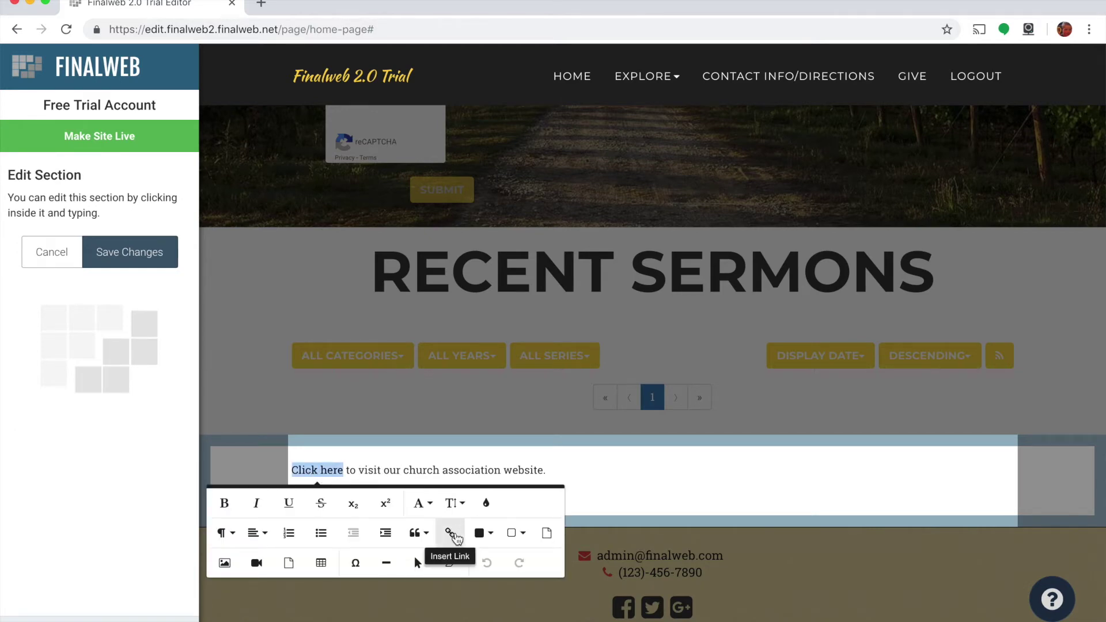
{"action": "left_click", "coordinate": [452, 536]}
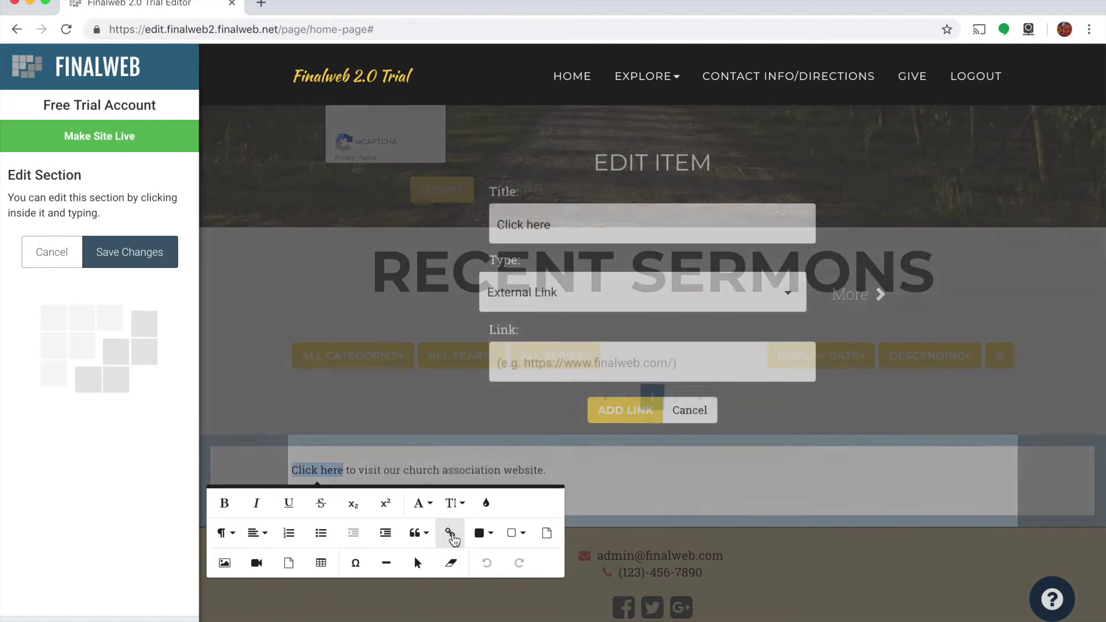
{"action": "left_click", "coordinate": [551, 300]}
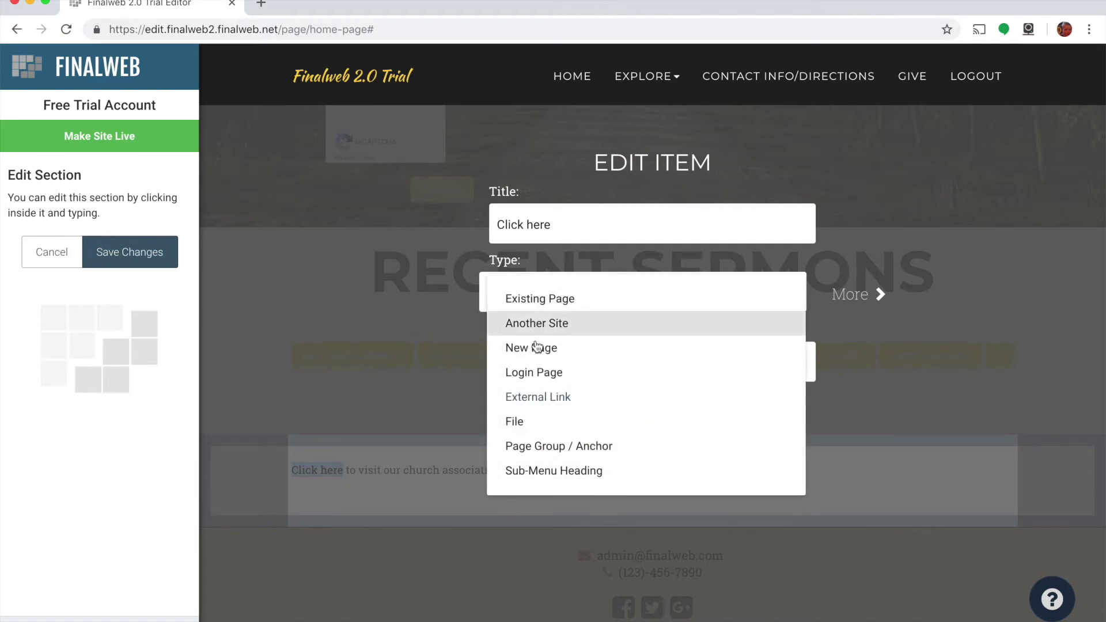
{"action": "left_click", "coordinate": [553, 396]}
{"action": "left_click", "coordinate": [536, 357]}
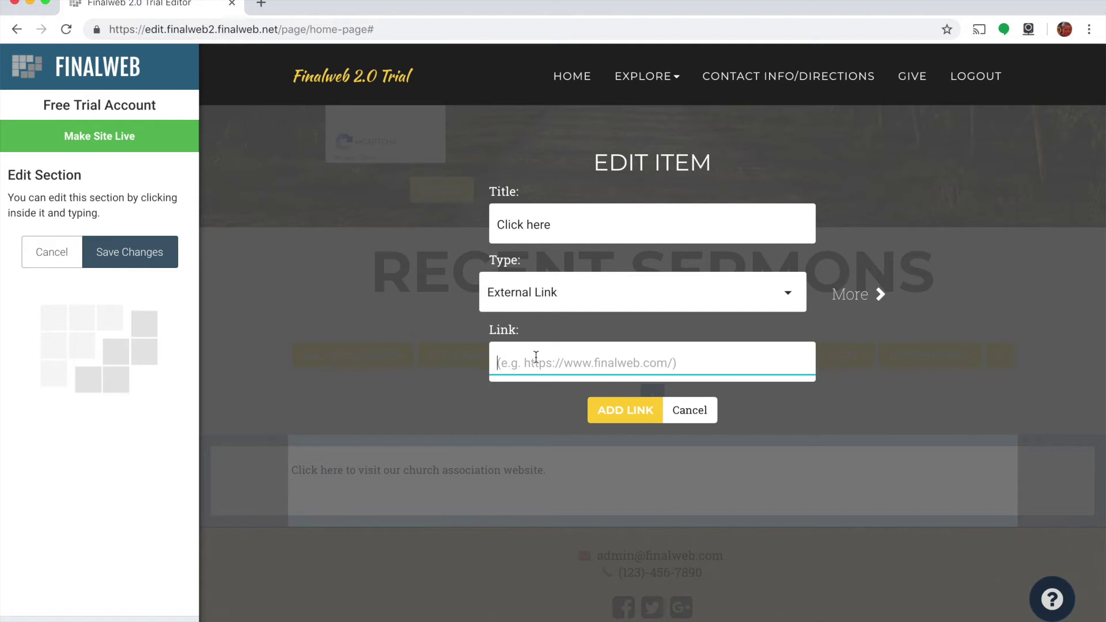
{"action": "type", "text": "http://"}
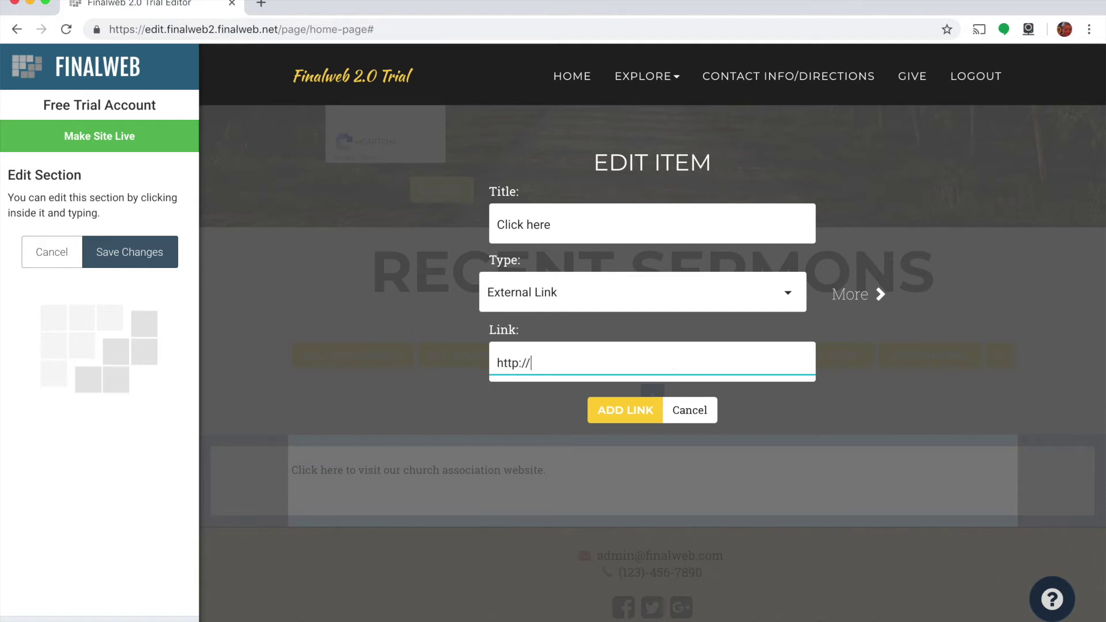
{"action": "type", "text": "www.mychurchassos"}
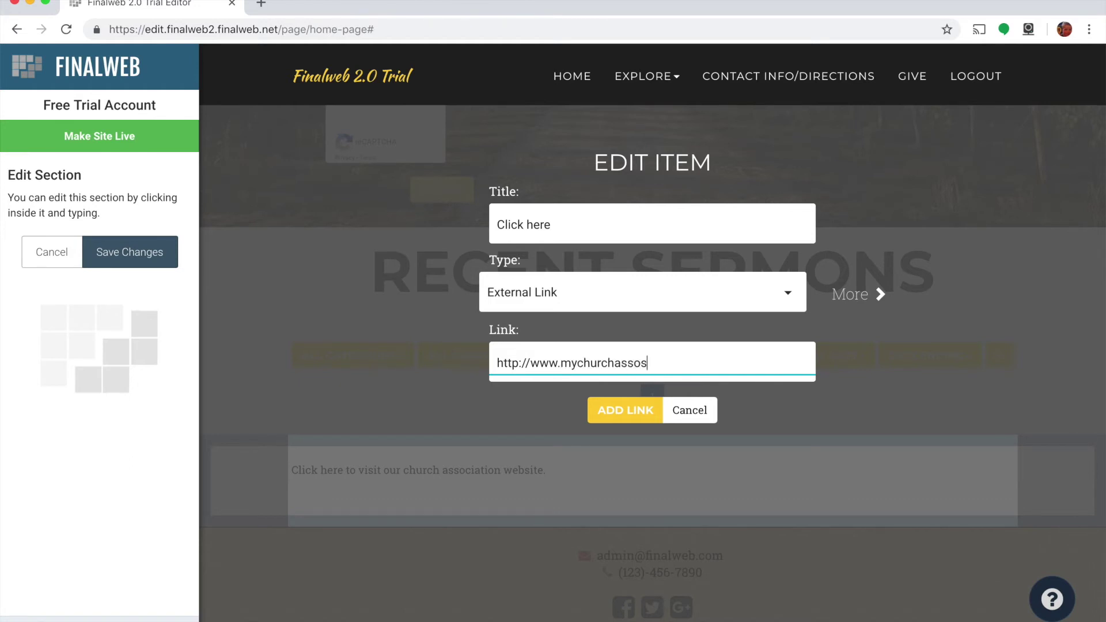
{"action": "type", "text": "iationhomepage.com"}
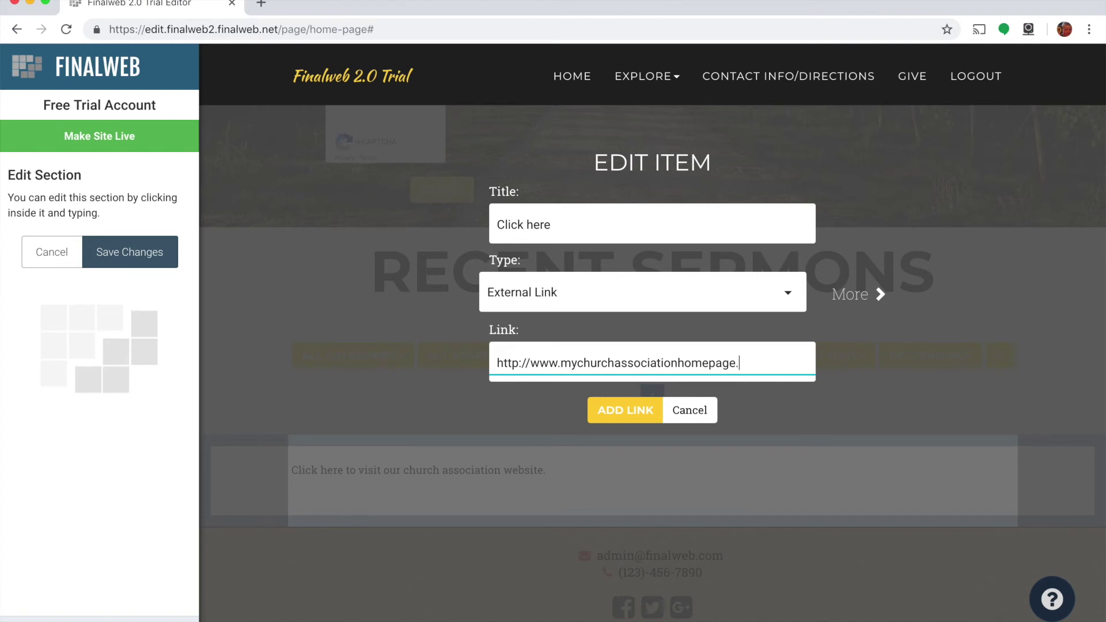
{"action": "left_click", "coordinate": [614, 412]}
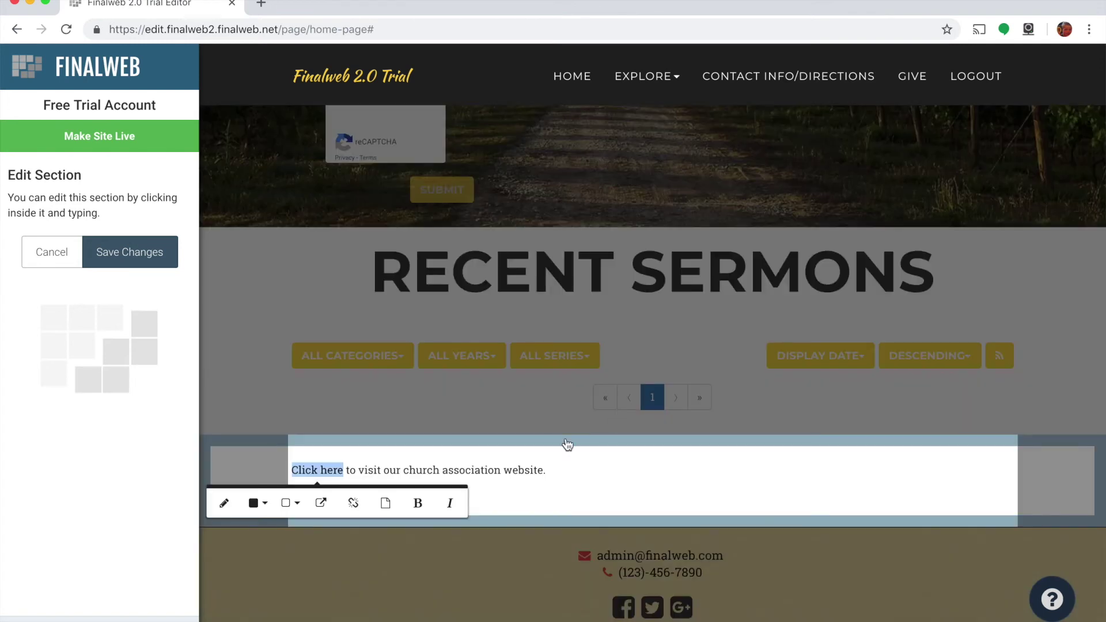
{"action": "left_click", "coordinate": [476, 476]}
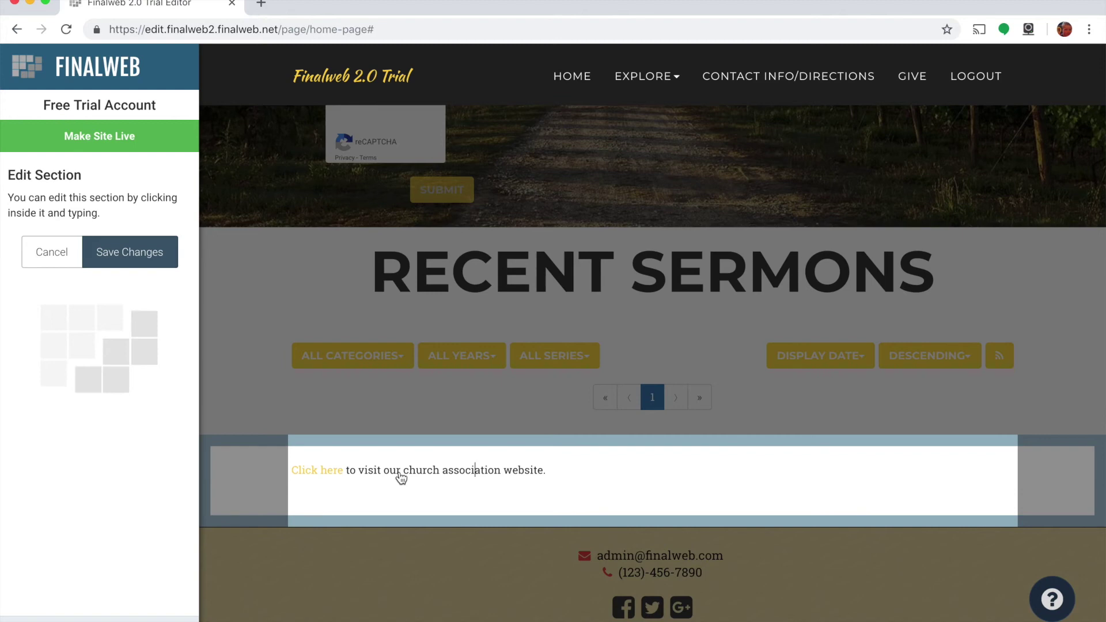
- Give the 'Click here' link the PRIMARY button style and save the text section
{"action": "left_click", "coordinate": [337, 467]}
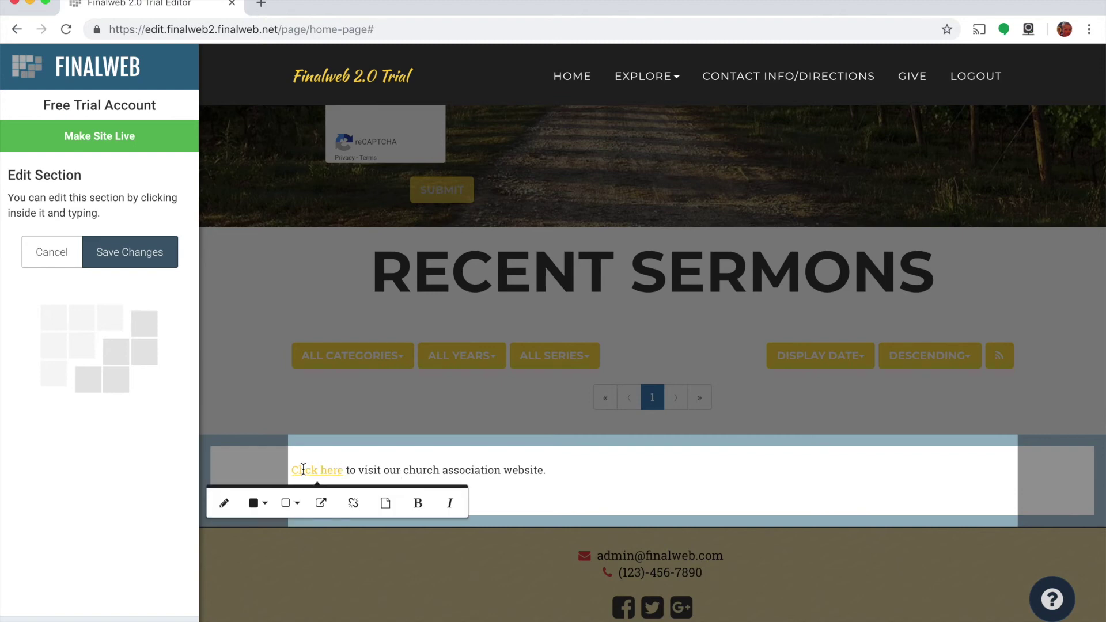
{"action": "left_click", "coordinate": [259, 503]}
{"action": "left_click", "coordinate": [288, 339]}
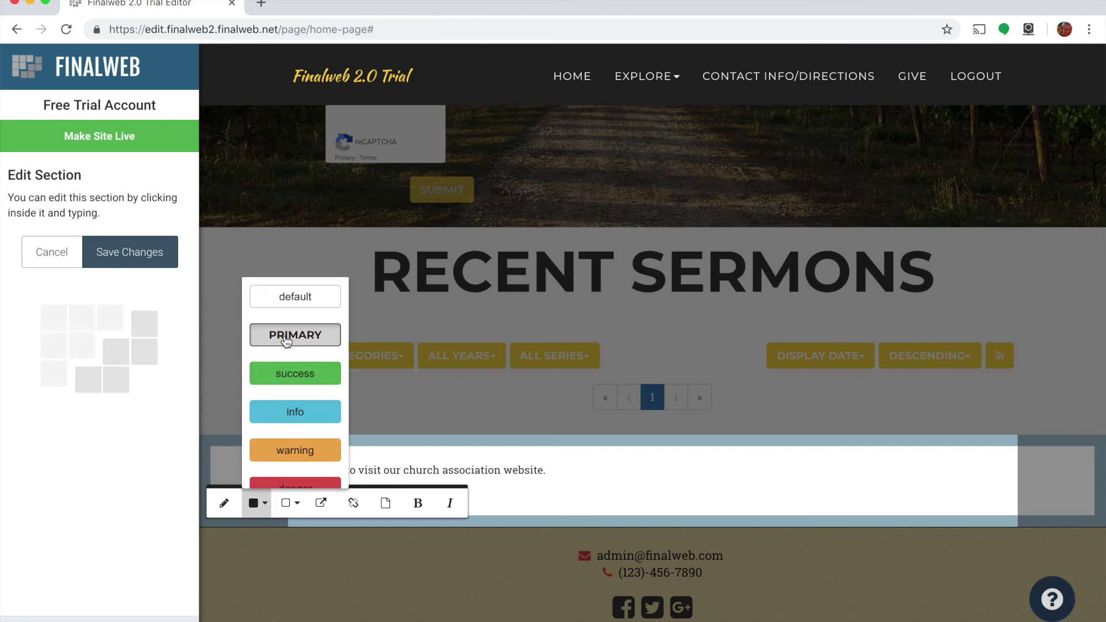
{"action": "left_click", "coordinate": [415, 472]}
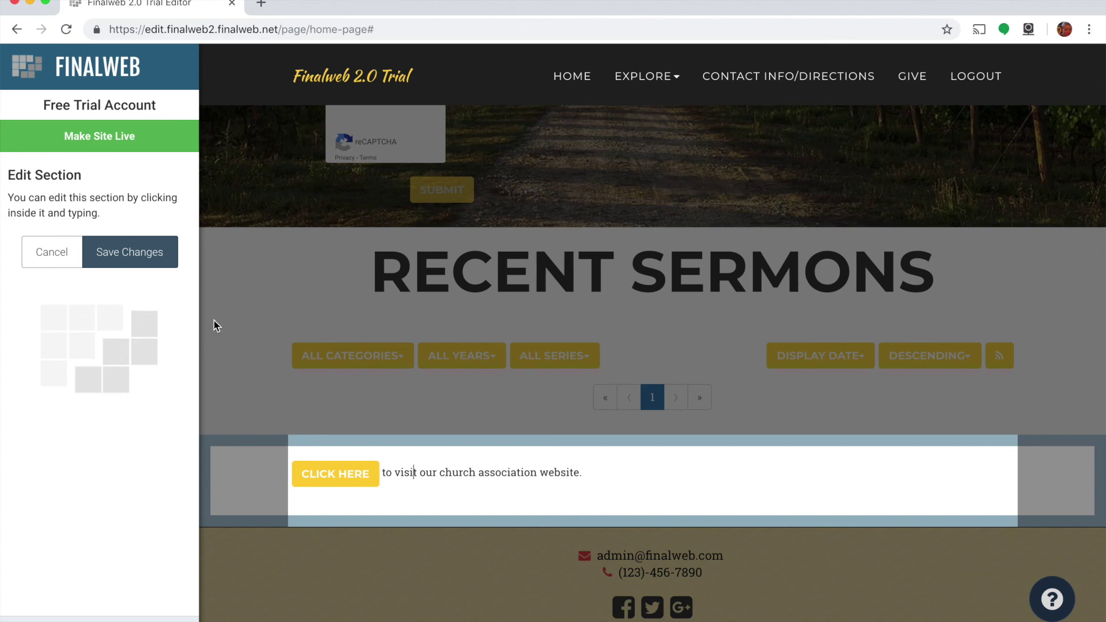
{"action": "left_click", "coordinate": [154, 252]}
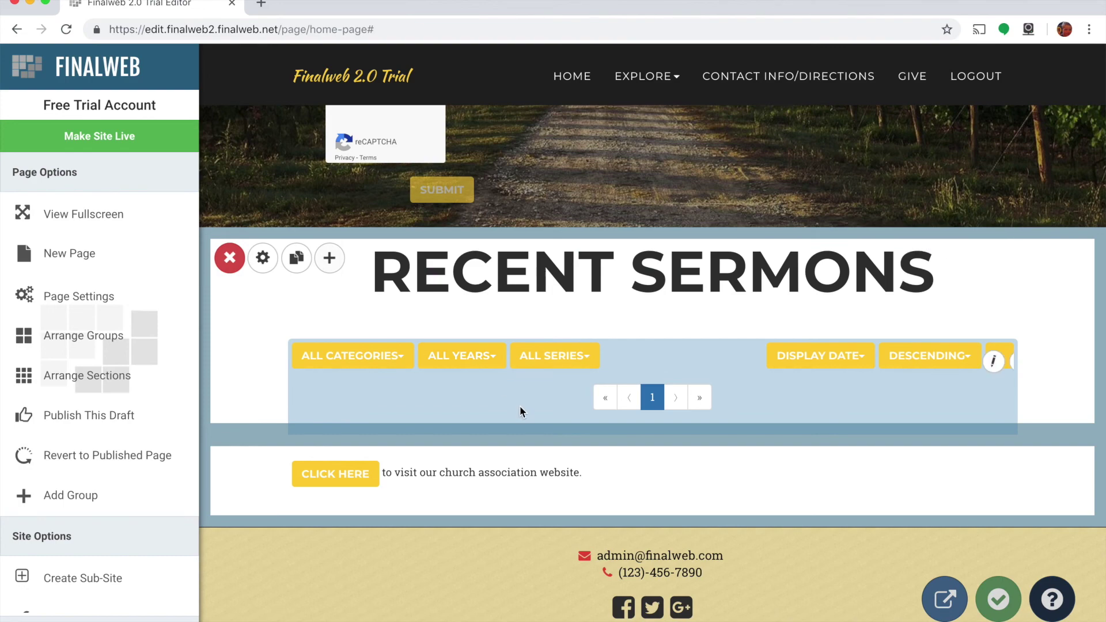